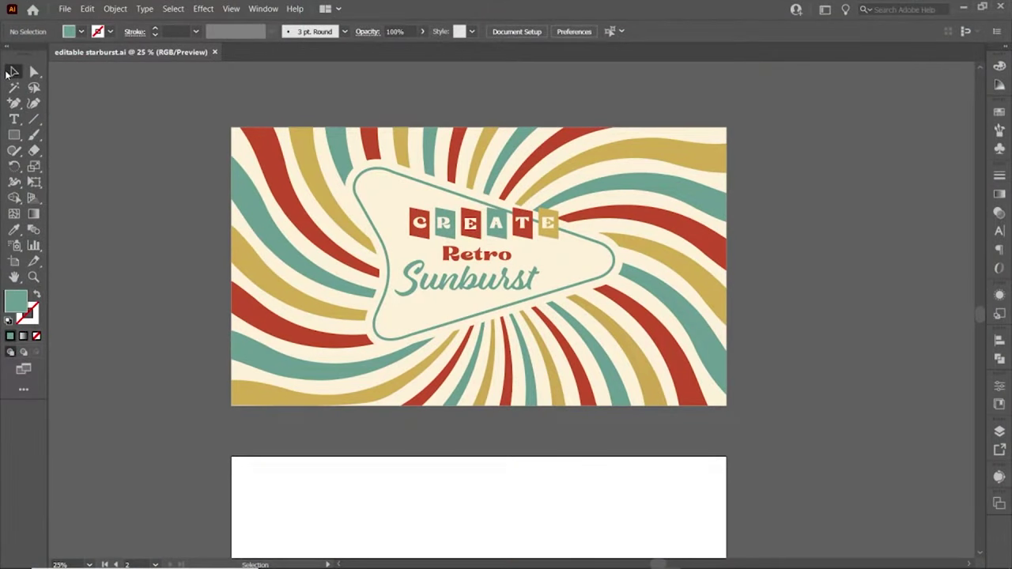
- With the Selection tool active, look over the Retro Sunburst sample and move to the empty second artboard
left_click(12, 73)
scroll(193, 163, "down", 1)
scroll(207, 173, "left", 1)
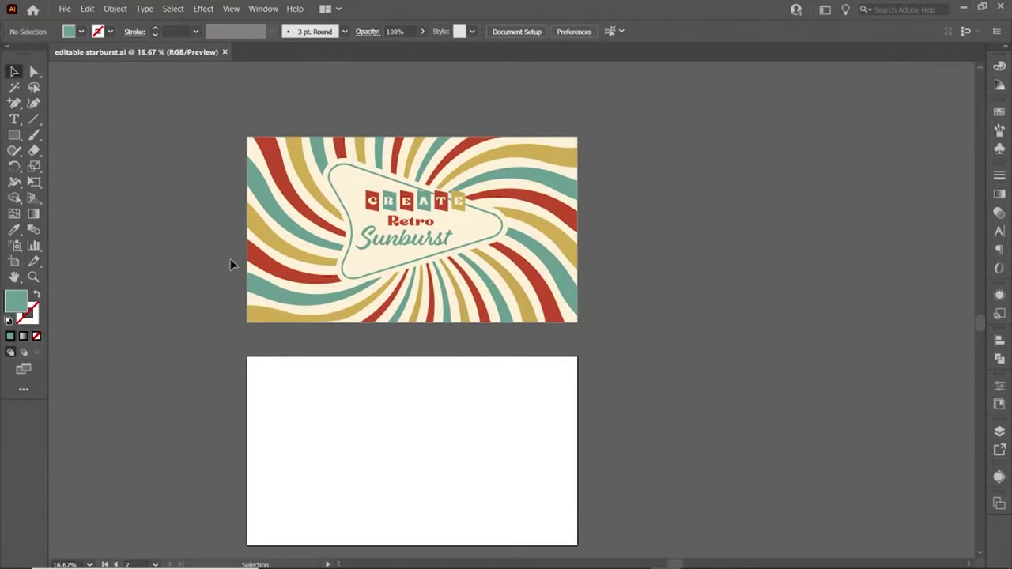
scroll(230, 261, "up", 1)
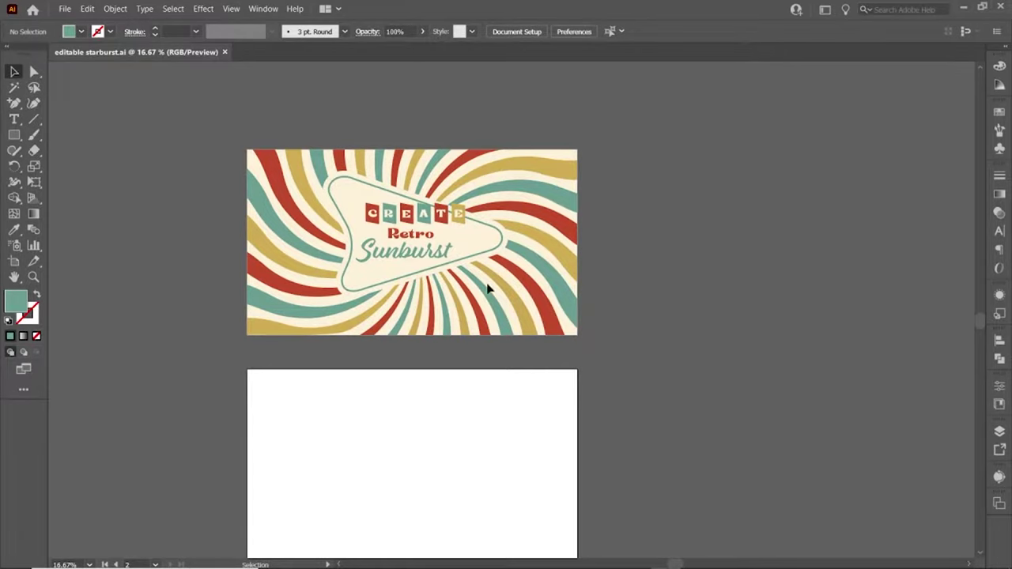
scroll(336, 430, "up", 1)
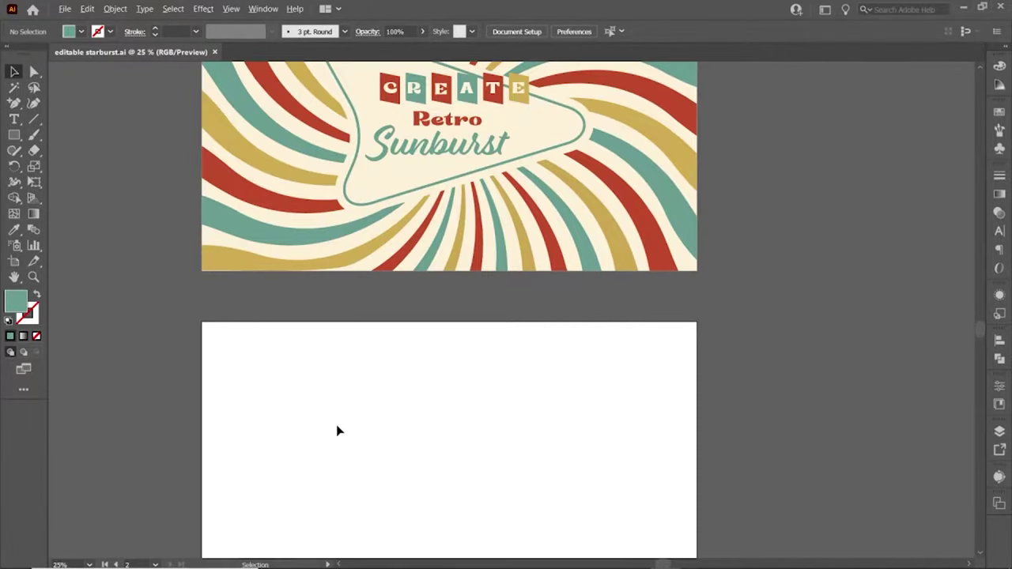
scroll(336, 430, "up", 2)
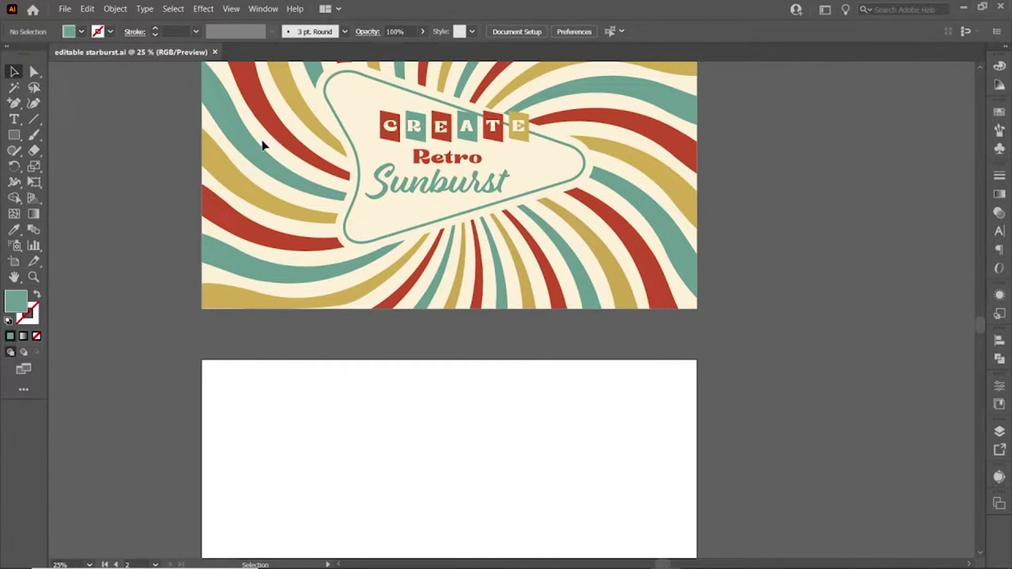
scroll(425, 372, "down", 1)
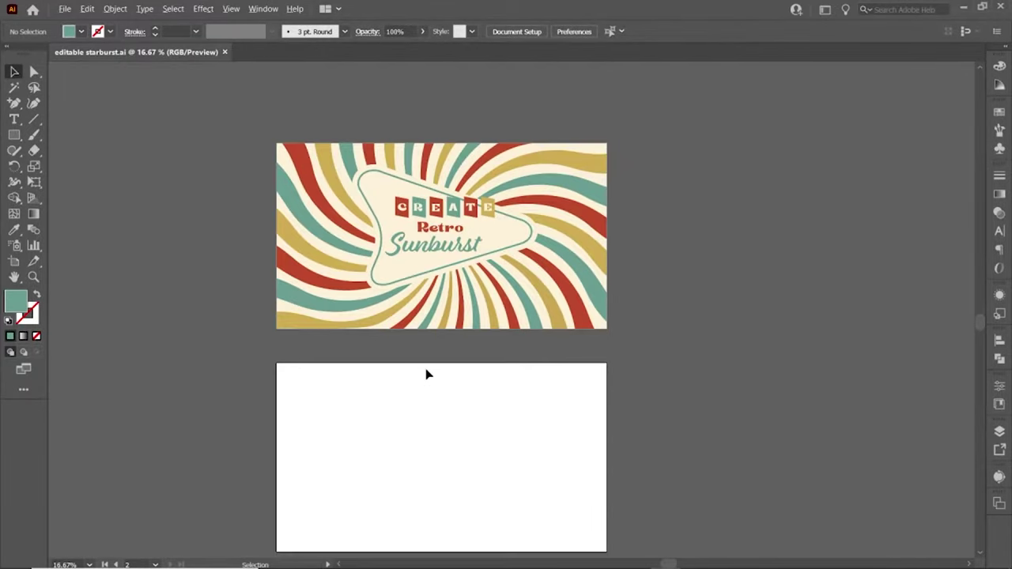
scroll(435, 375, "down", 2)
scroll(478, 387, "up", 2)
scroll(477, 386, "down", 4)
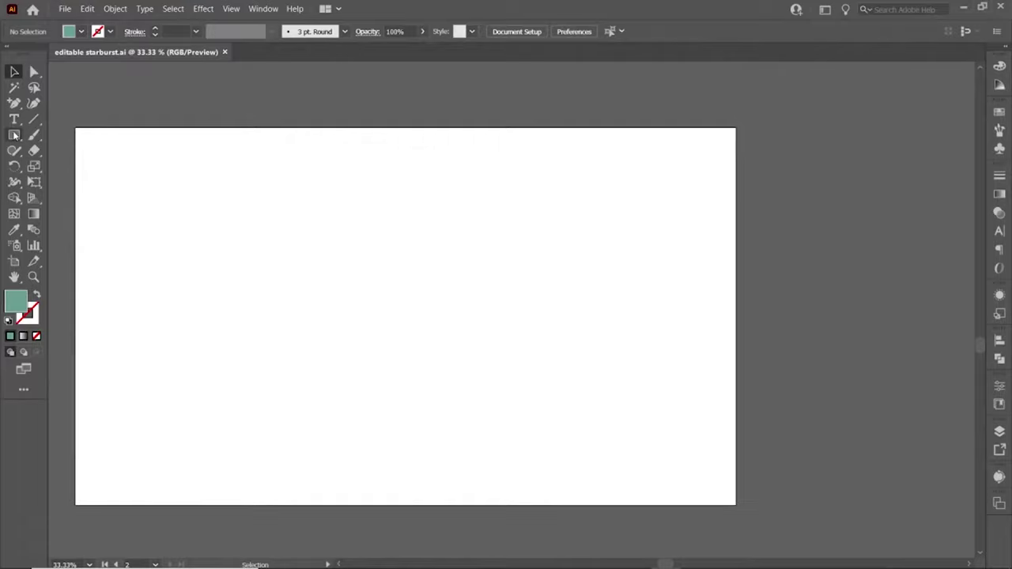
- Draw a 3-sided polygon with 500 px radius and squeeze it into a narrow spike
left_click_drag(14, 135, 45, 180)
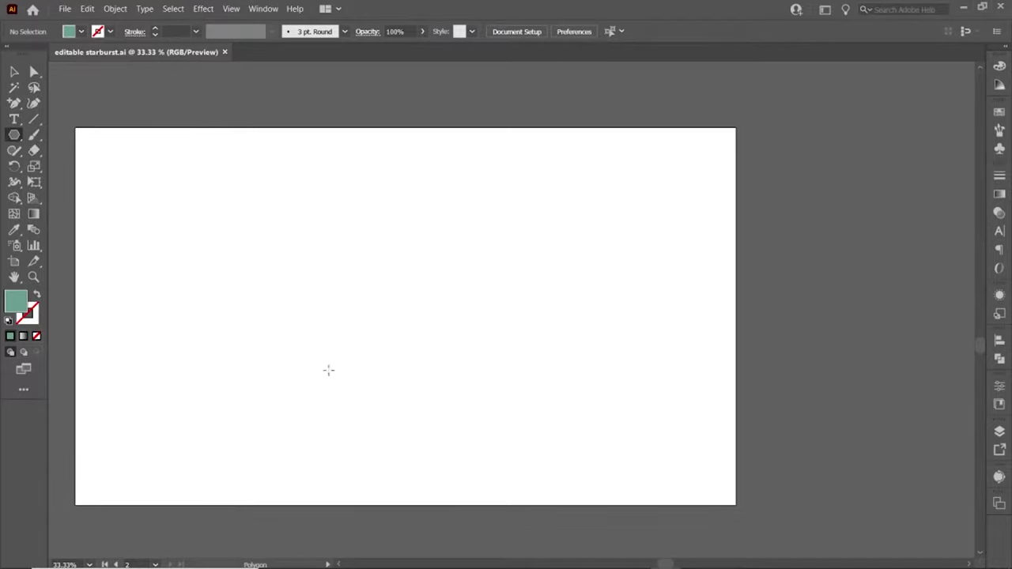
left_click(401, 329)
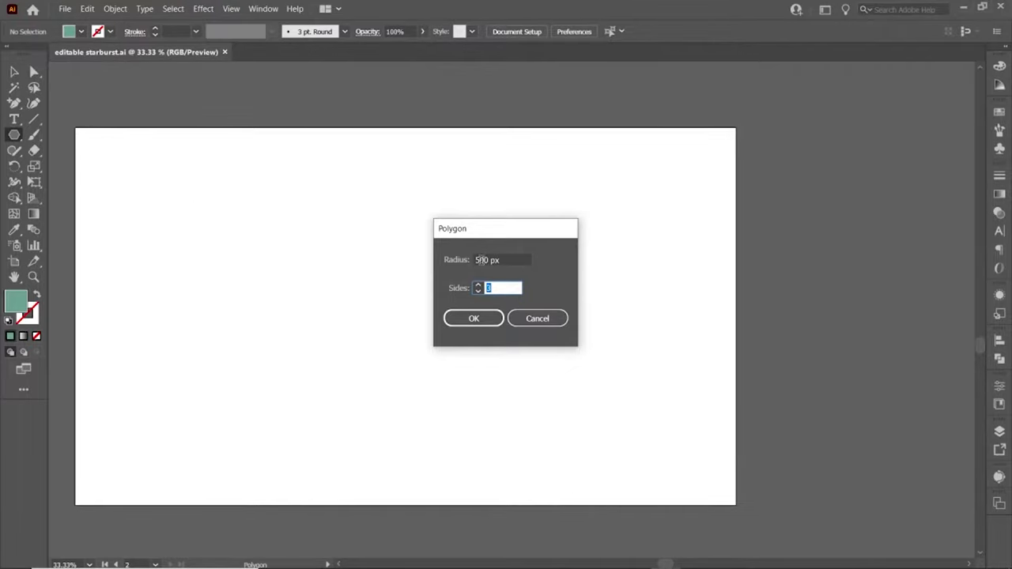
left_click(474, 319)
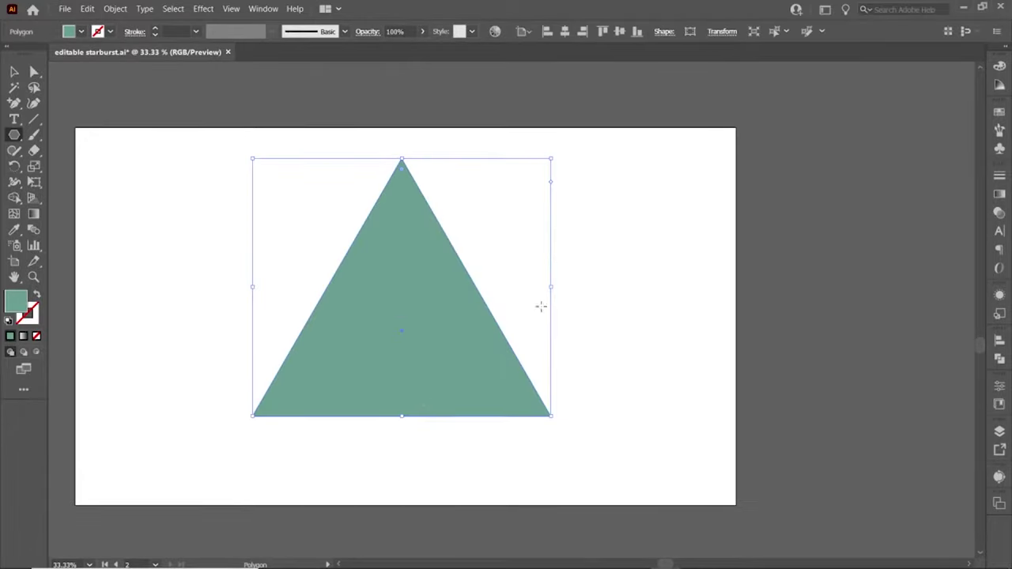
left_click_drag(554, 288, 309, 303)
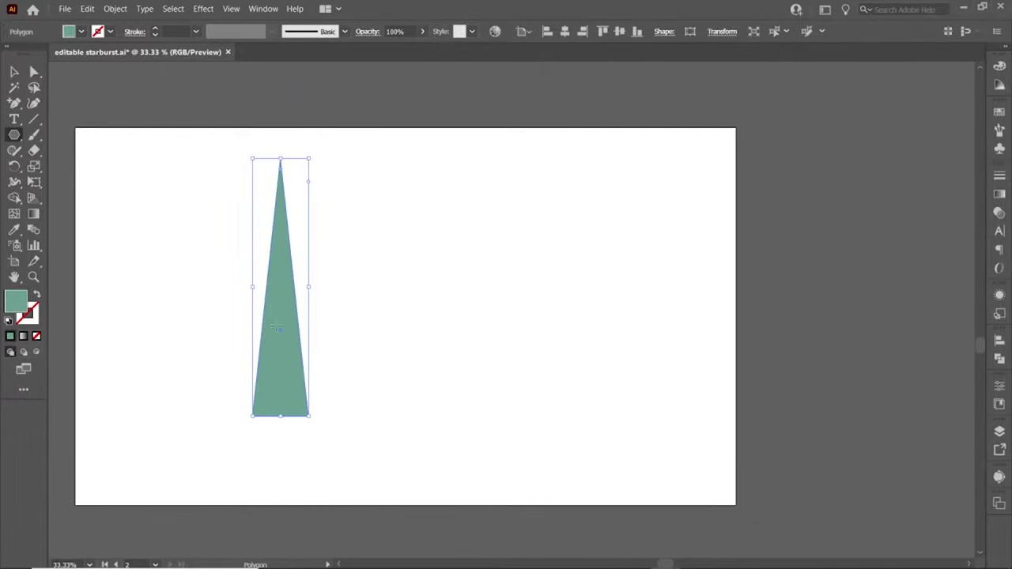
- Move the spike down and stretch it past the artboard's bottom edge to about 1071 px tall
left_click(13, 73)
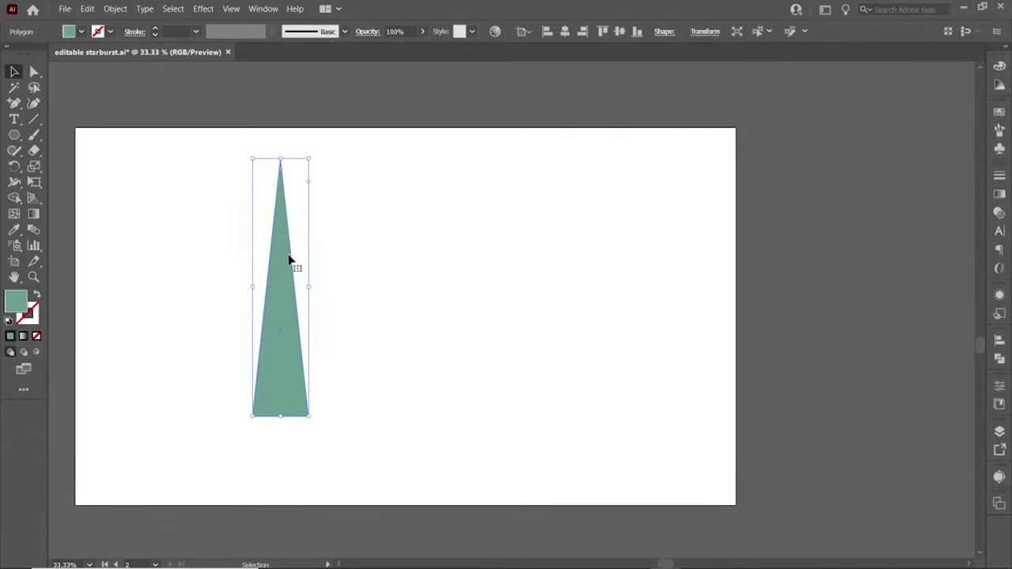
left_click_drag(289, 259, 407, 408)
scroll(538, 413, "down", 2)
scroll(533, 409, "down", 1)
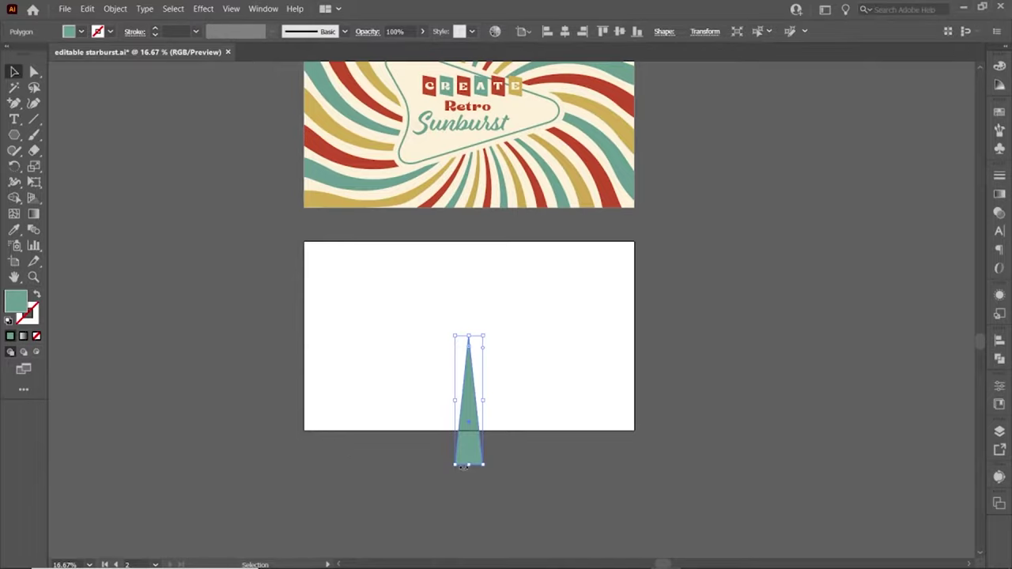
left_click_drag(469, 465, 469, 538)
scroll(509, 495, "down", 1)
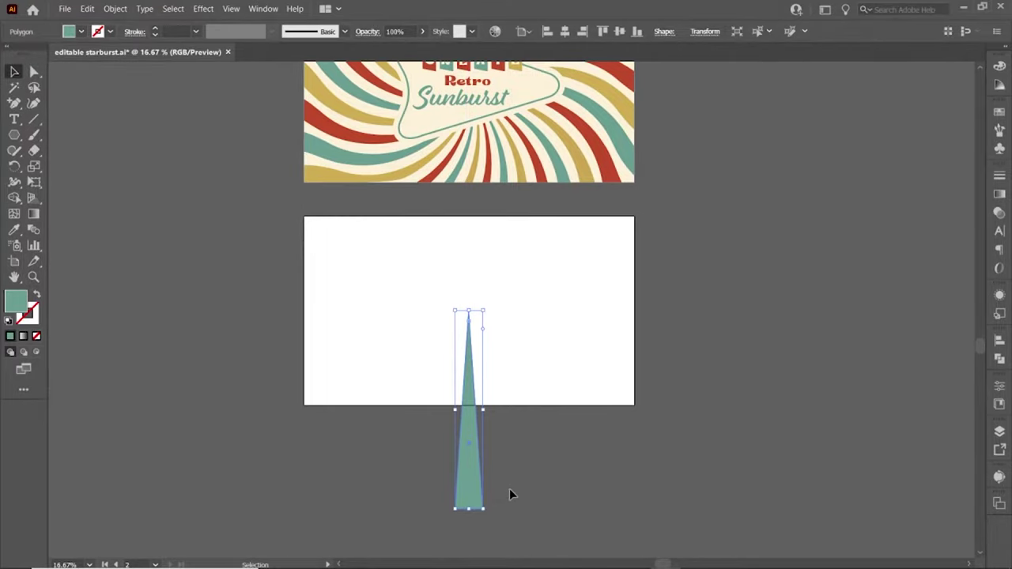
scroll(509, 489, "down", 1)
scroll(510, 488, "down", 2)
scroll(509, 451, "up", 2)
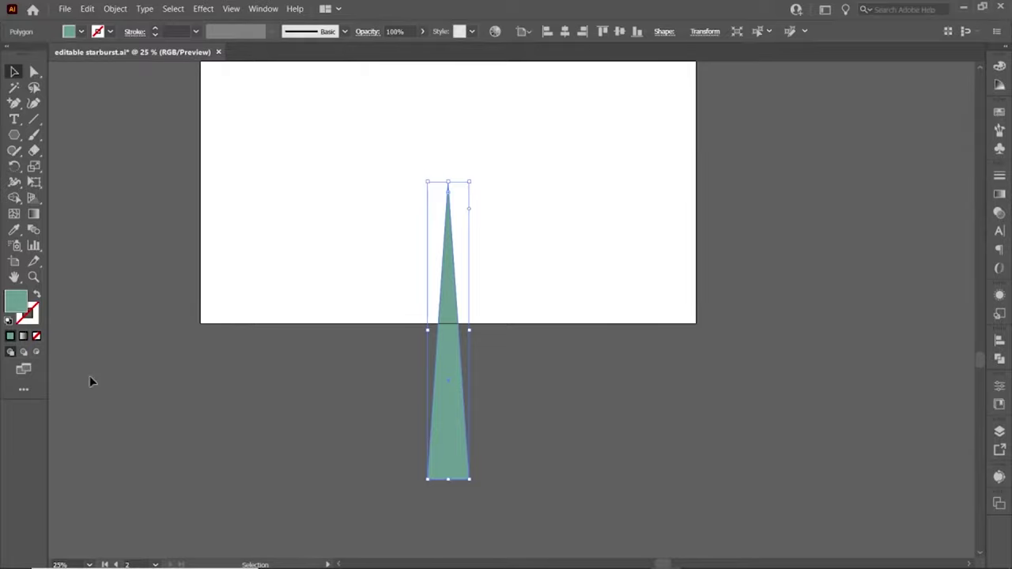
- Fill the spike with black
double_click(15, 301)
left_click_drag(365, 316, 334, 370)
left_click(637, 208)
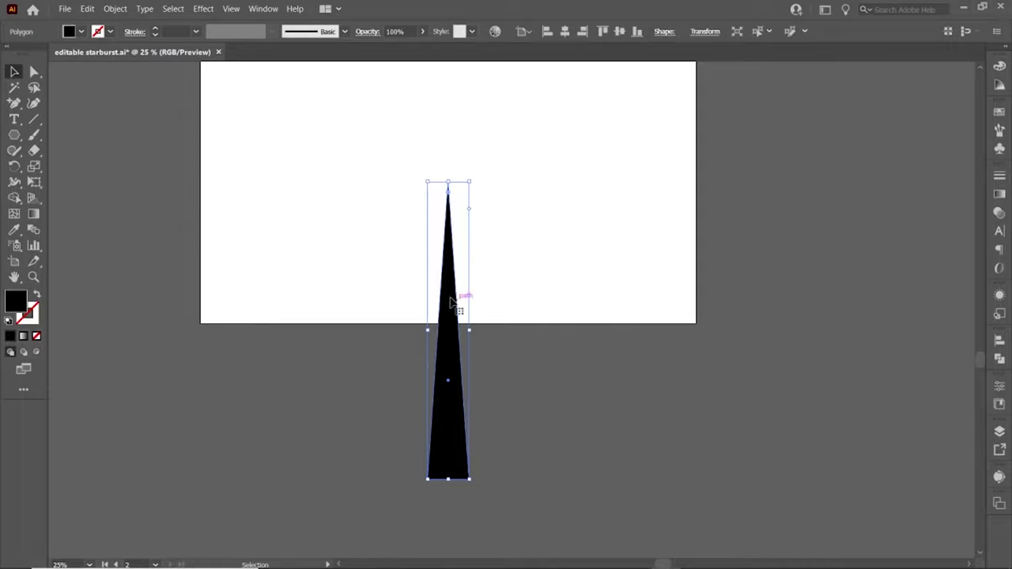
- Apply a Transform effect with 29 copies rotated by 360/30° to form a 30-ray starburst
left_click(209, 11)
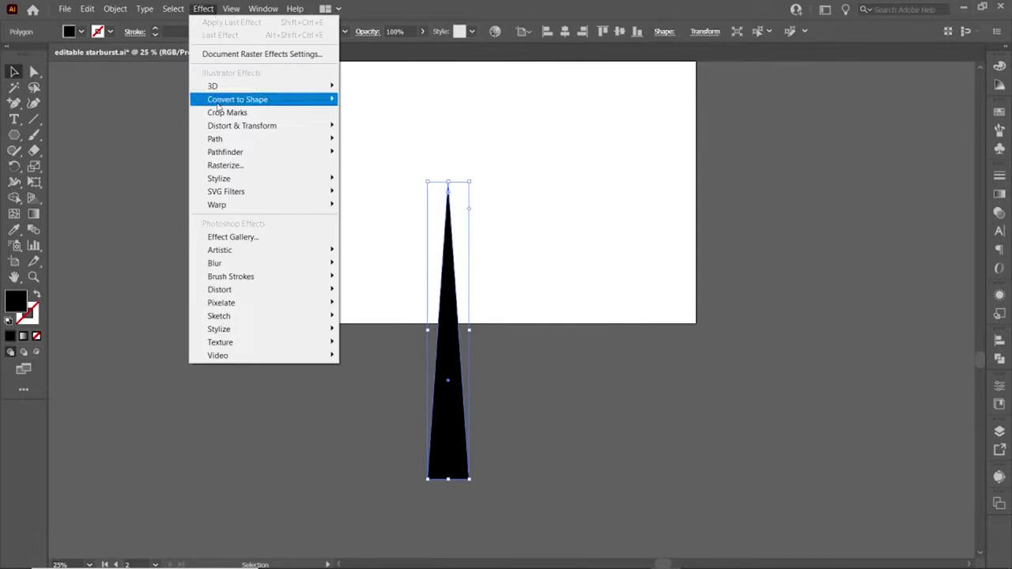
mouse_move(226, 126)
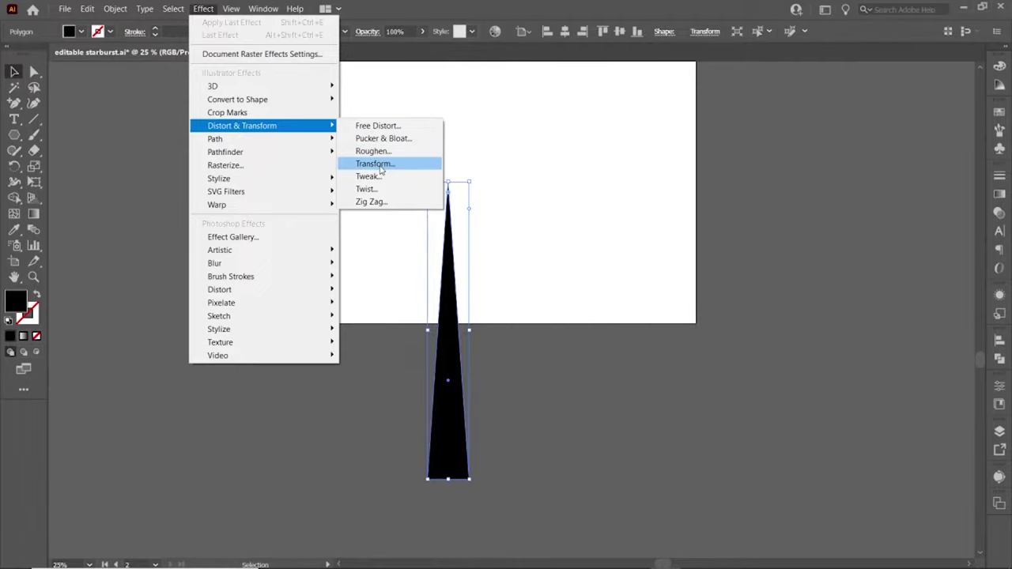
left_click(378, 165)
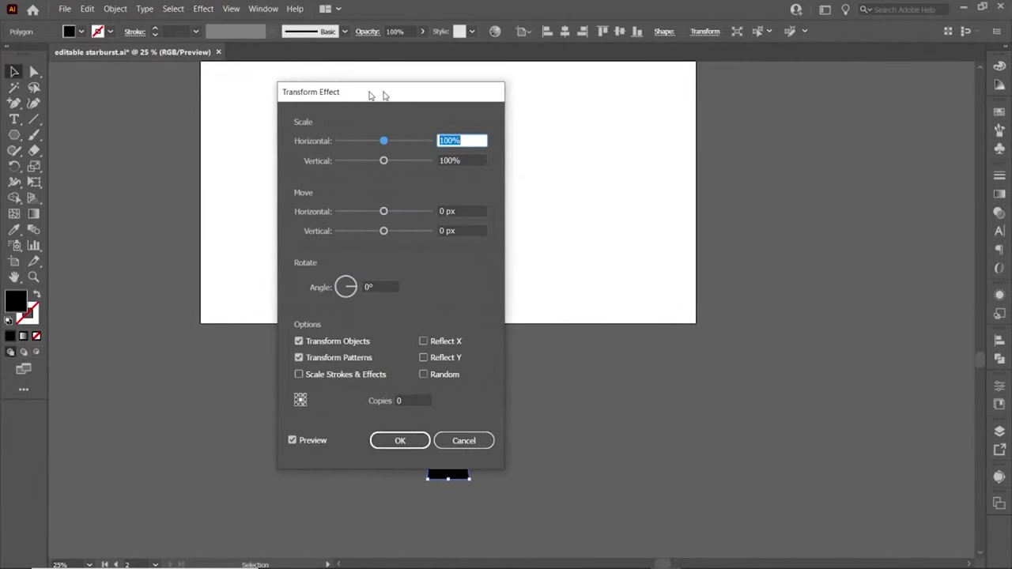
left_click_drag(384, 95, 674, 103)
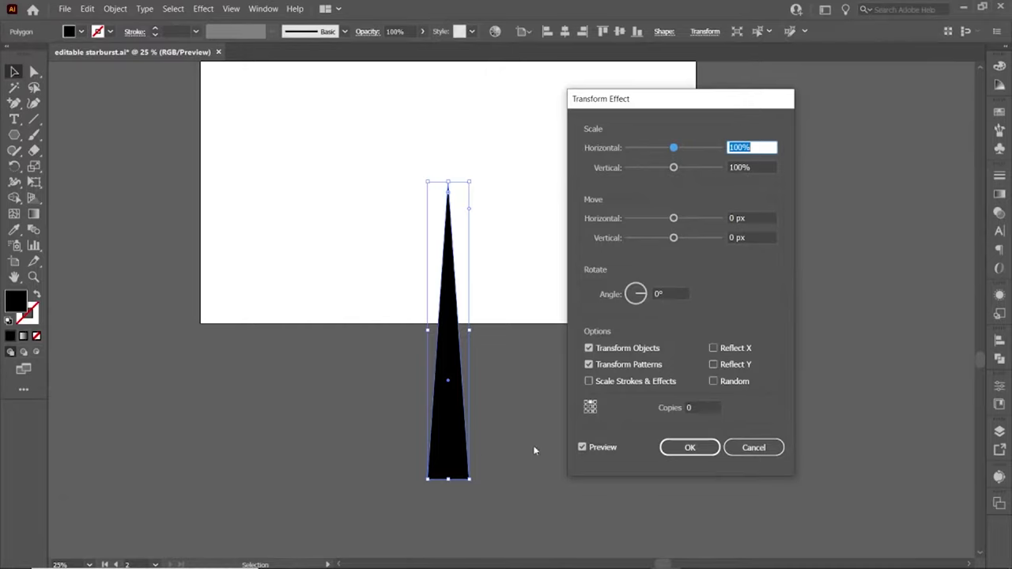
left_click(697, 408)
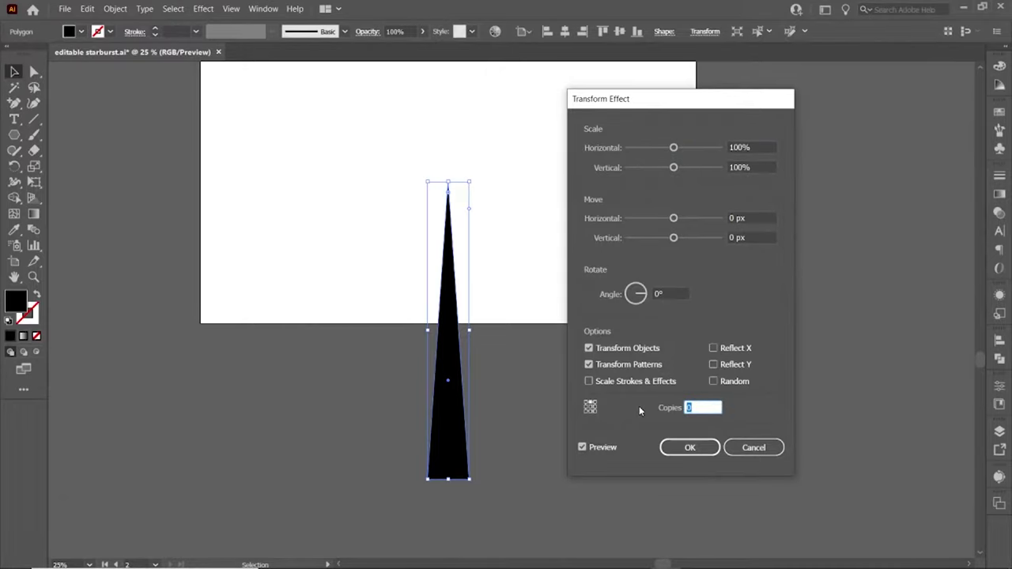
type("29")
key("shift+Tab")
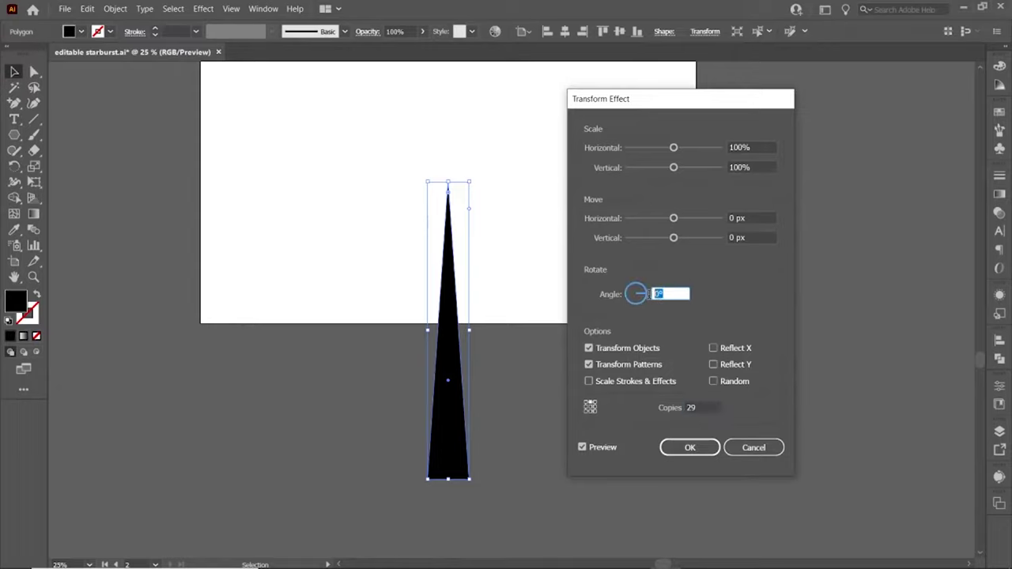
type("360/30")
left_click(673, 448)
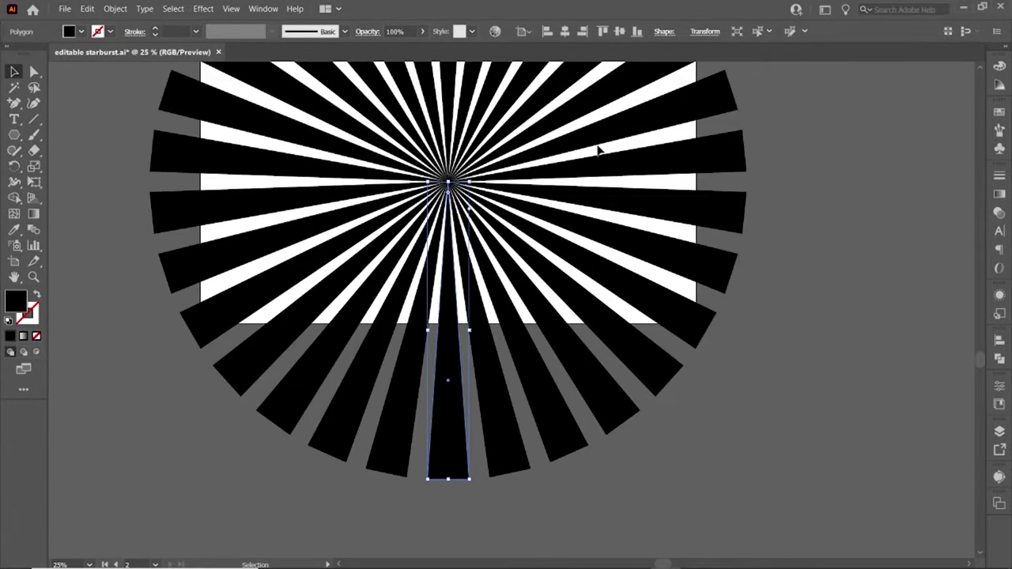
- Resize the base ray to about 154 px wide by 1162 px tall so all rays broaden
scroll(467, 209, "up", 3)
scroll(467, 210, "down", 2)
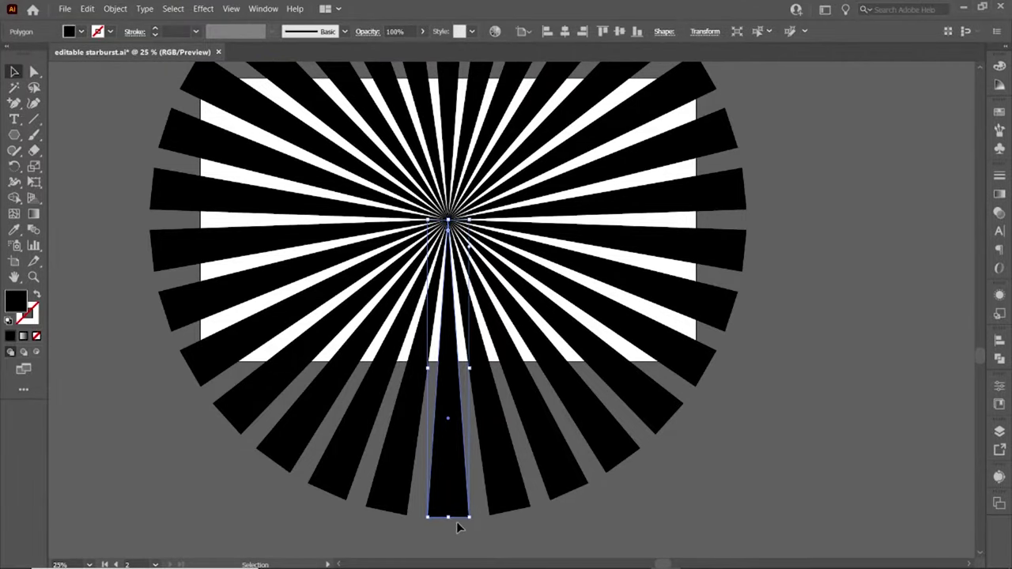
mouse_move(449, 519)
left_mouse_down()
mouse_move(443, 388)
mouse_move(447, 516)
left_mouse_up()
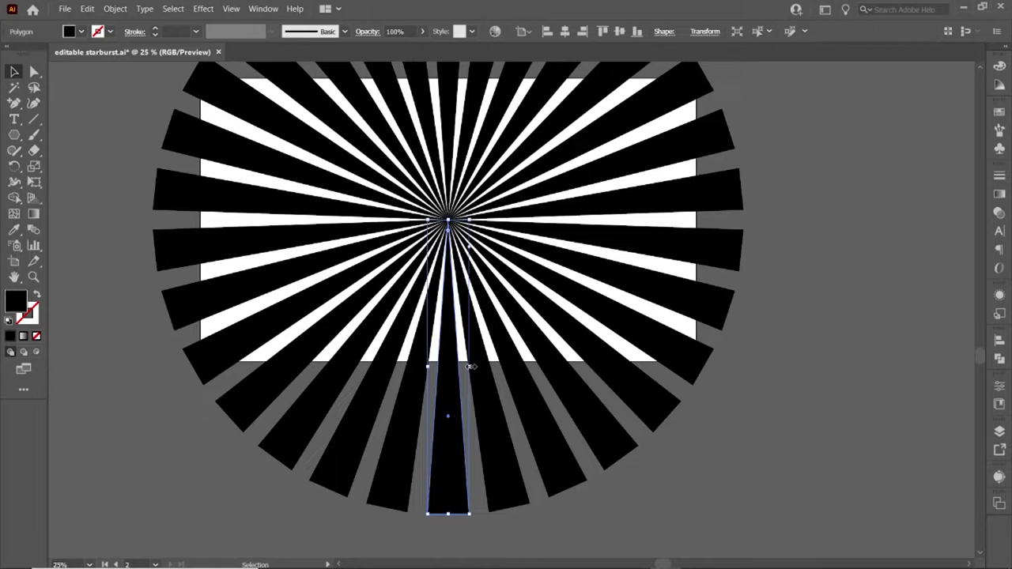
left_click_drag(449, 515, 449, 520)
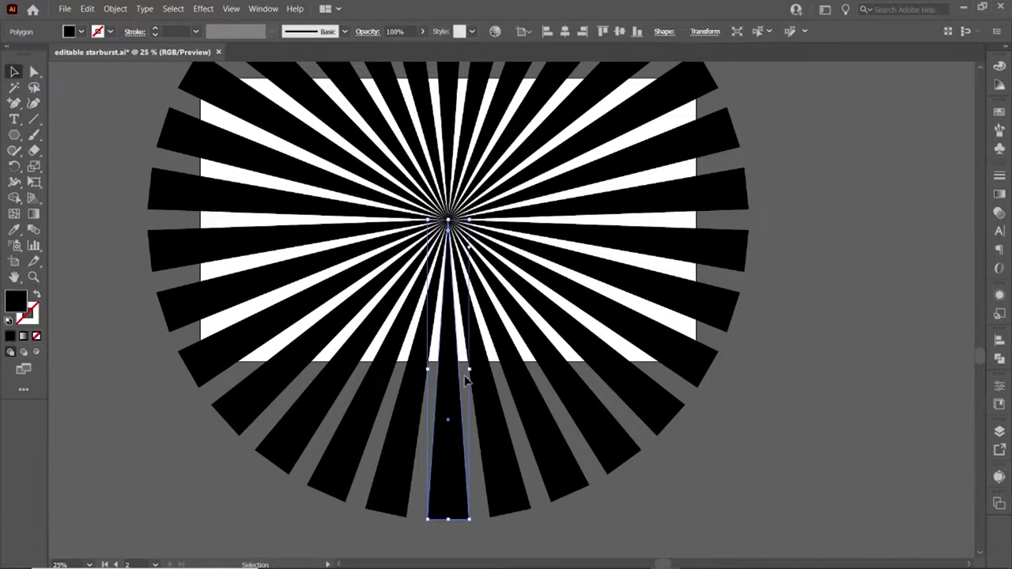
left_click_drag(470, 369, 467, 370)
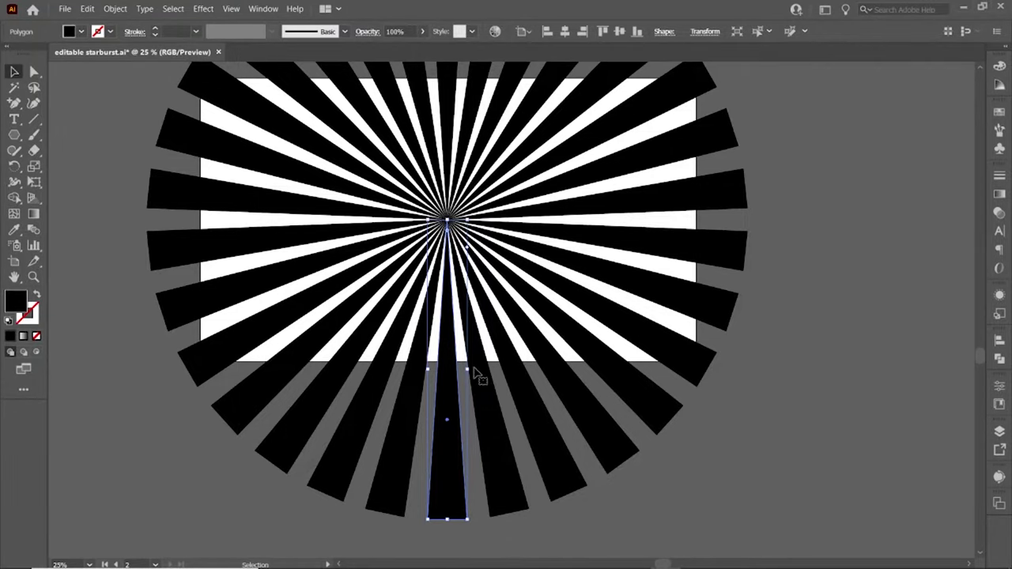
left_click_drag(469, 370, 465, 374)
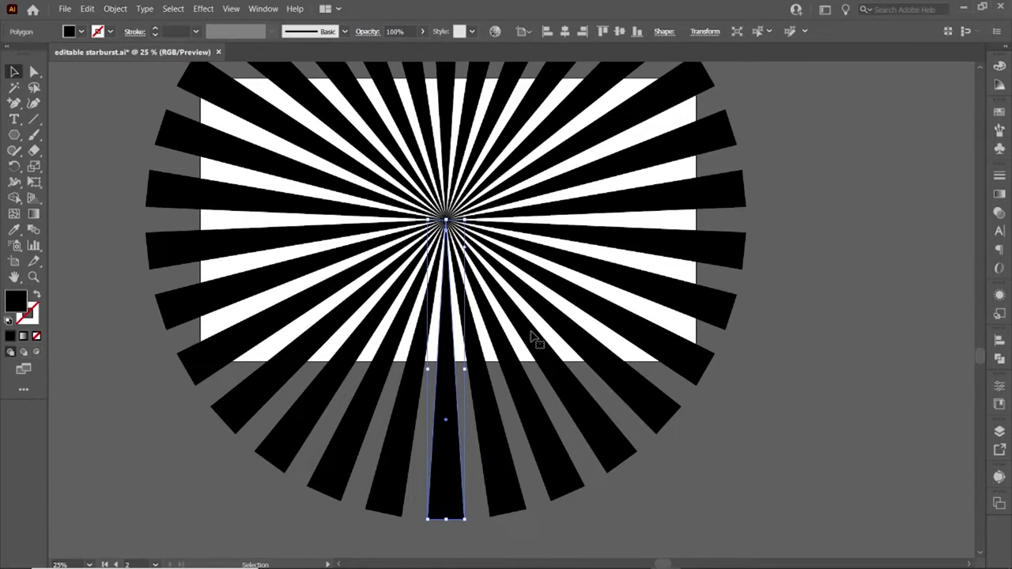
- Apply a Twist effect to the starburst, previewing 45° and settling on a 25° angle
scroll(537, 340, "down", 1)
scroll(536, 340, "up", 1)
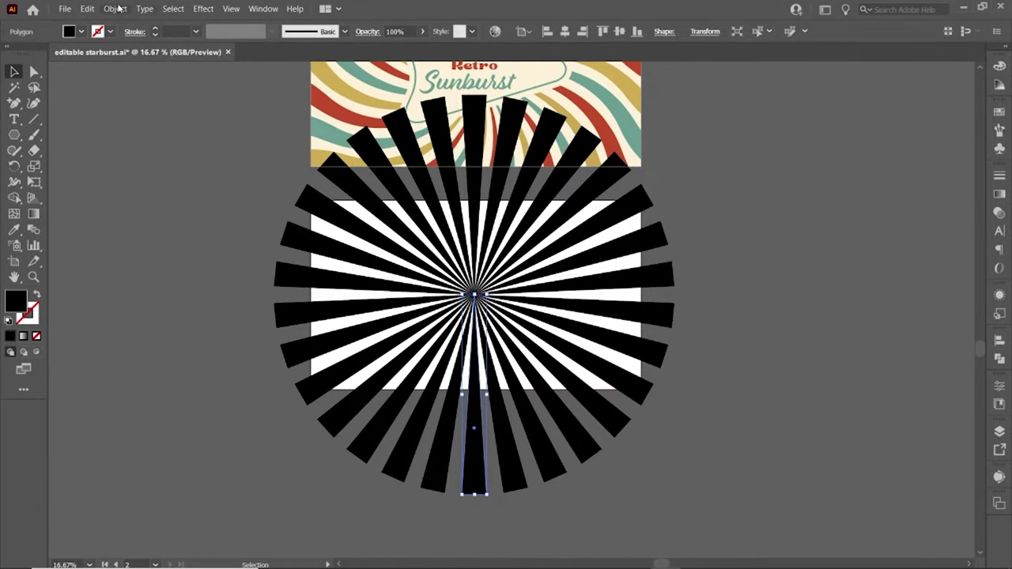
left_click(203, 9)
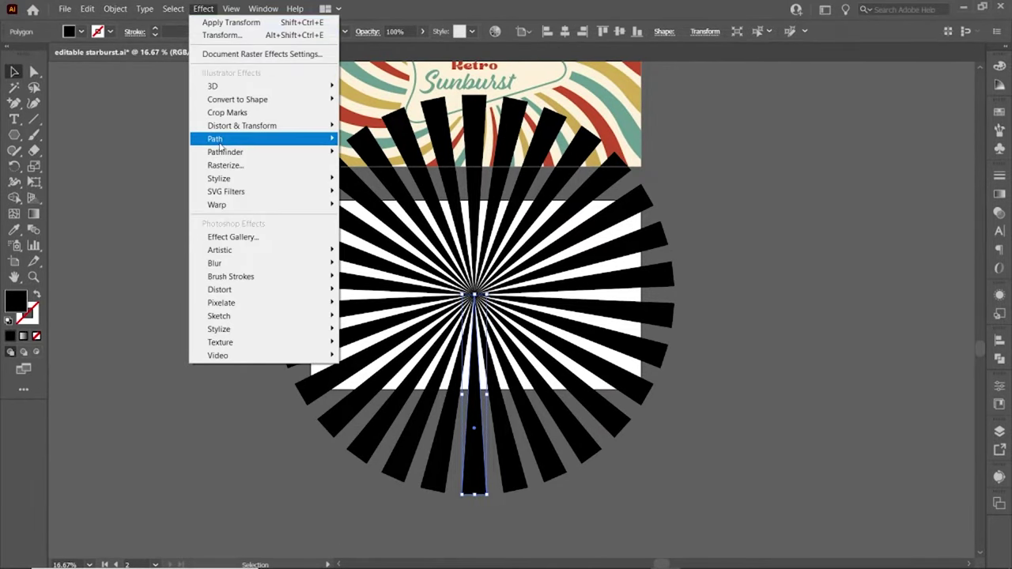
mouse_move(260, 126)
left_click(361, 190)
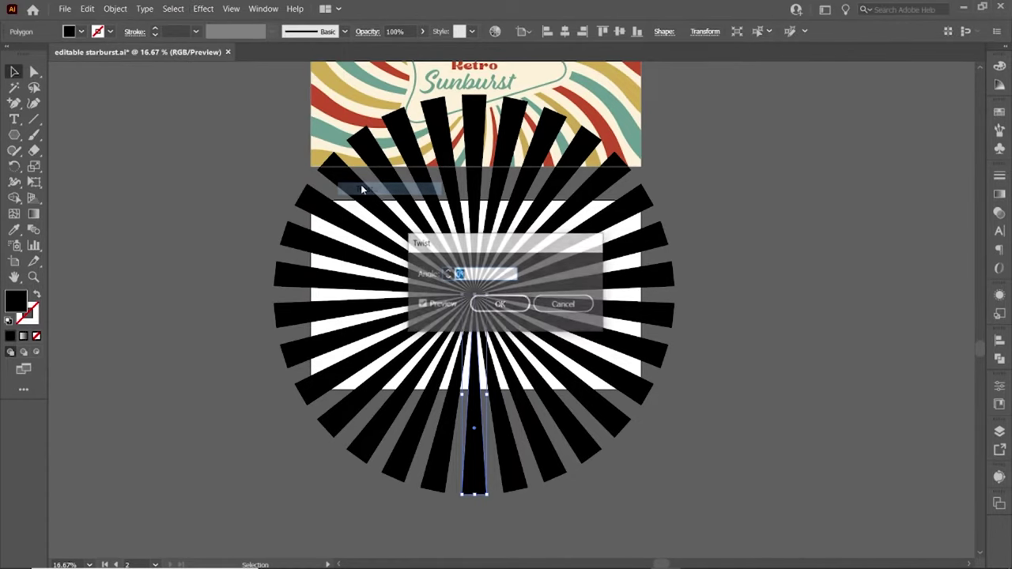
left_click_drag(423, 250, 703, 225)
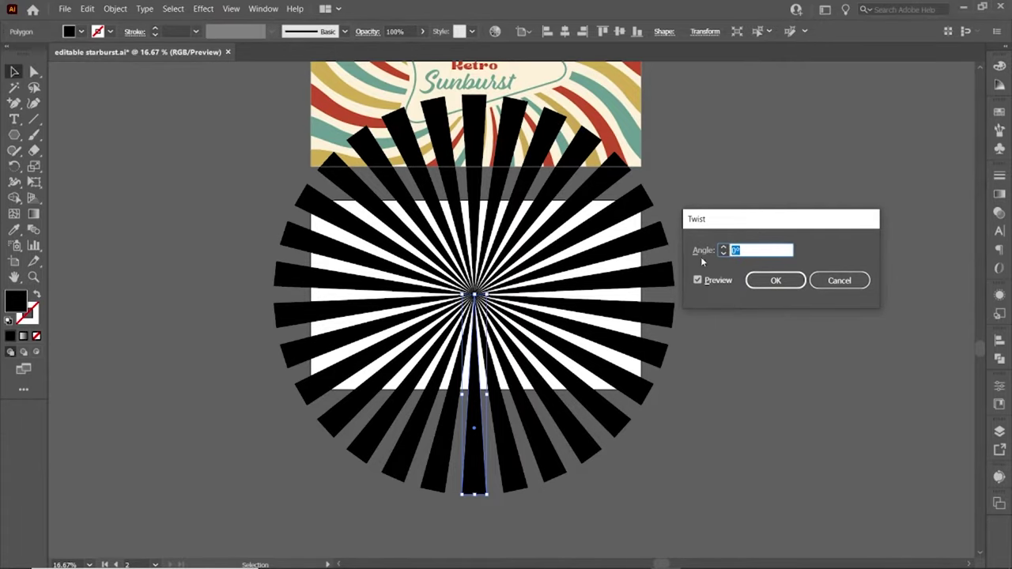
type("45")
left_click(698, 280)
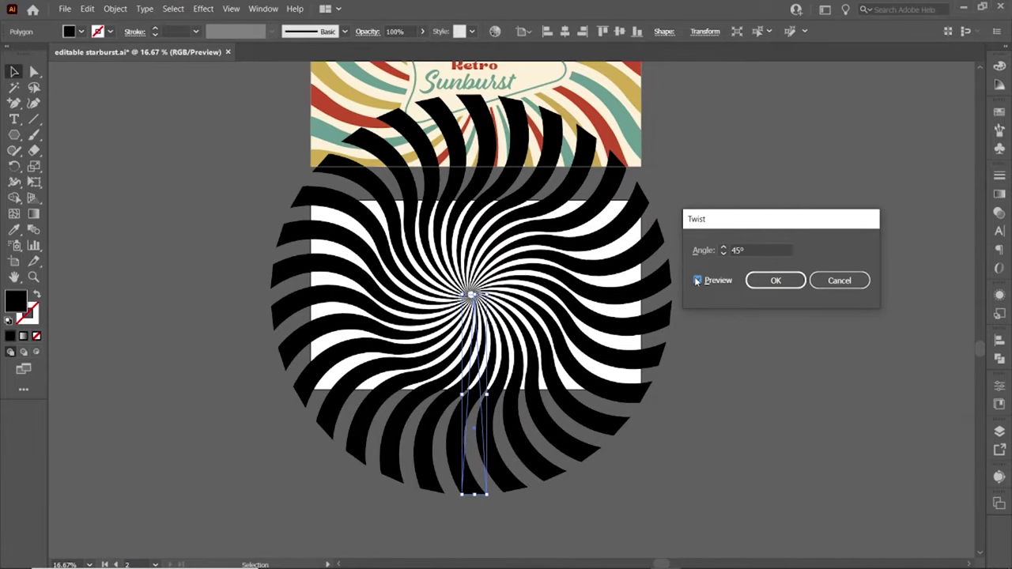
left_click(736, 249)
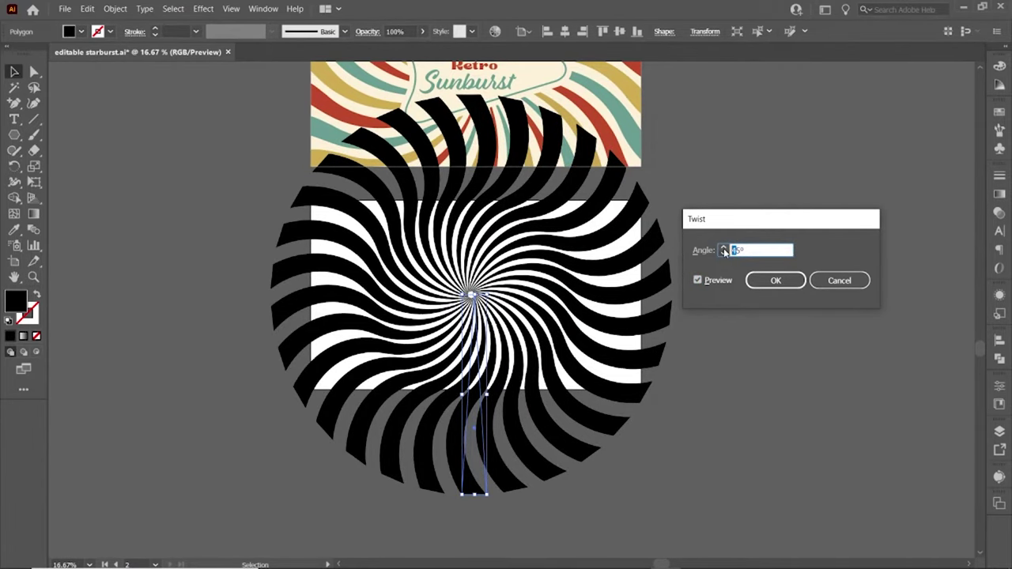
type("25")
left_click(697, 280)
left_click(696, 281)
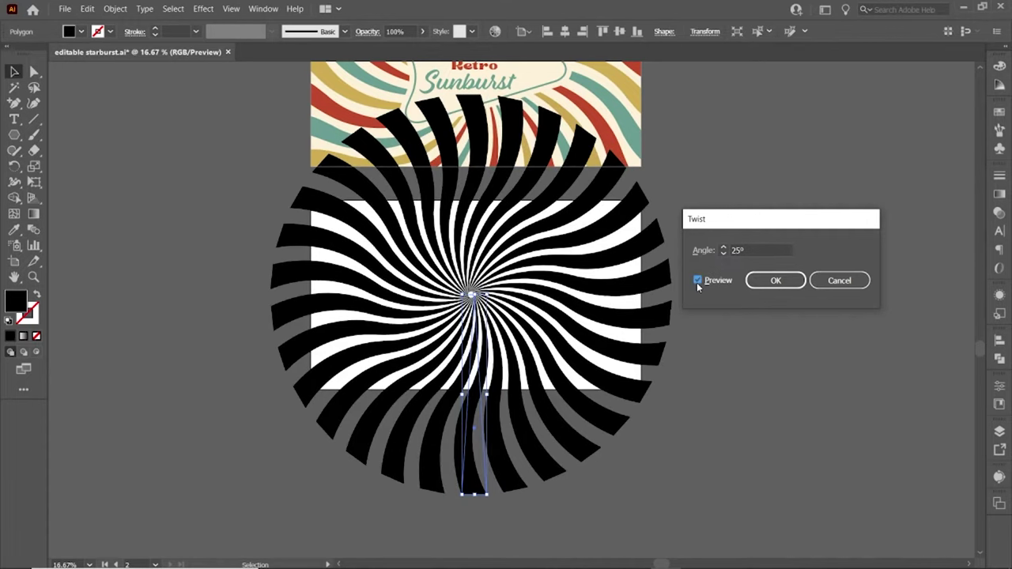
left_click(776, 287)
- Resize the base ray to about 144 × 1179 px so the swirled rays reach farther
scroll(208, 278, "up", 1)
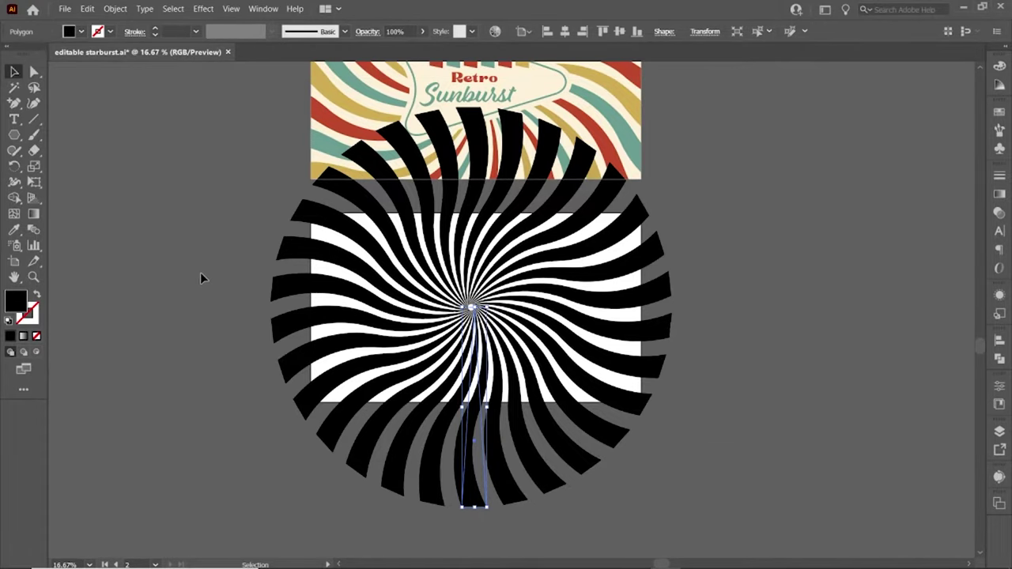
scroll(200, 272, "up", 1)
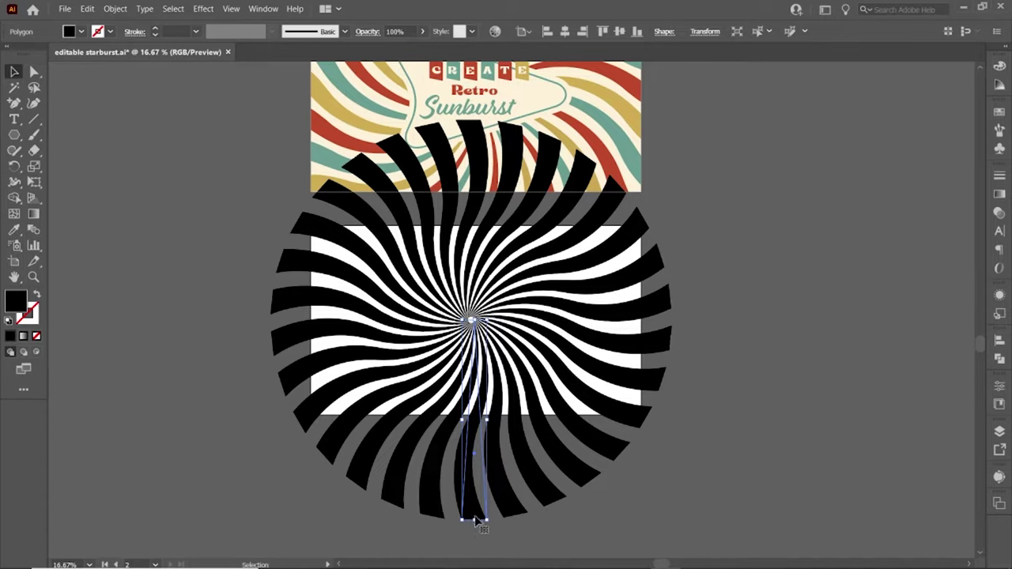
mouse_move(475, 522)
left_mouse_down()
mouse_move(475, 546)
mouse_move(474, 526)
left_mouse_up()
left_click(488, 427)
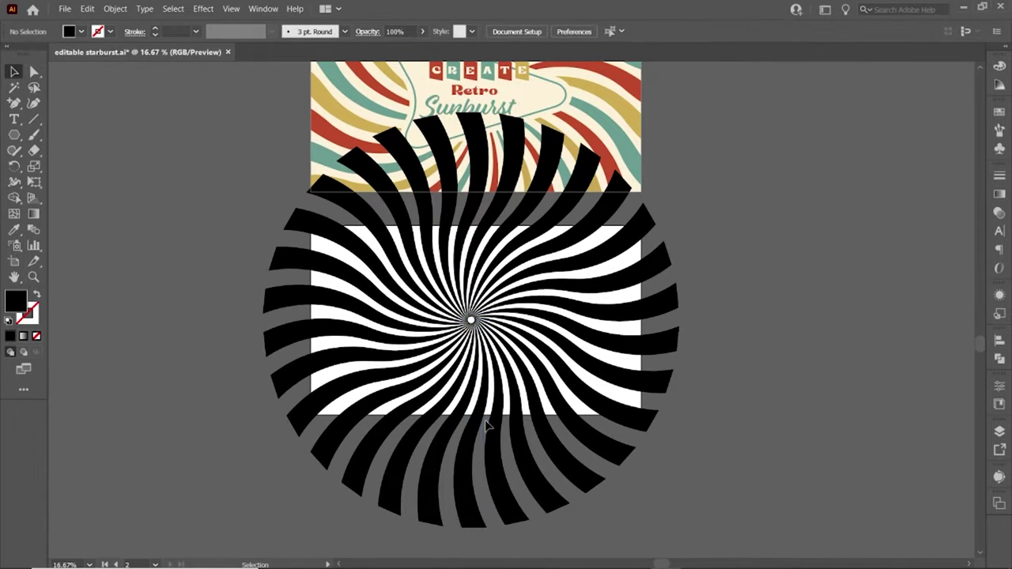
left_click(484, 433)
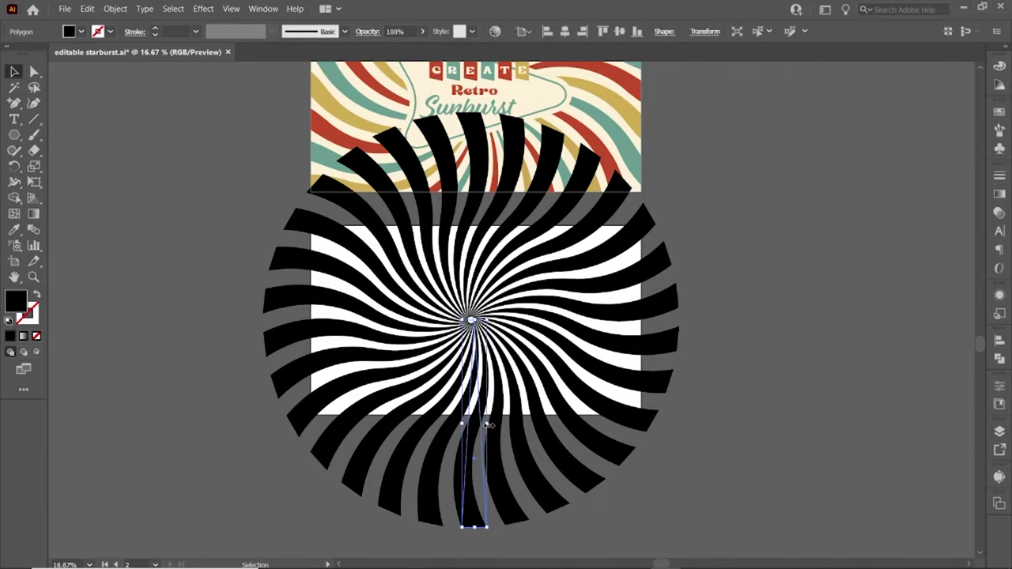
mouse_move(489, 425)
left_mouse_down()
mouse_move(503, 360)
mouse_move(500, 433)
mouse_move(489, 428)
left_mouse_up()
- Eyedrop the mustard-gold stripe from the Retro Sunburst sample onto the starburst rays
left_click(14, 230)
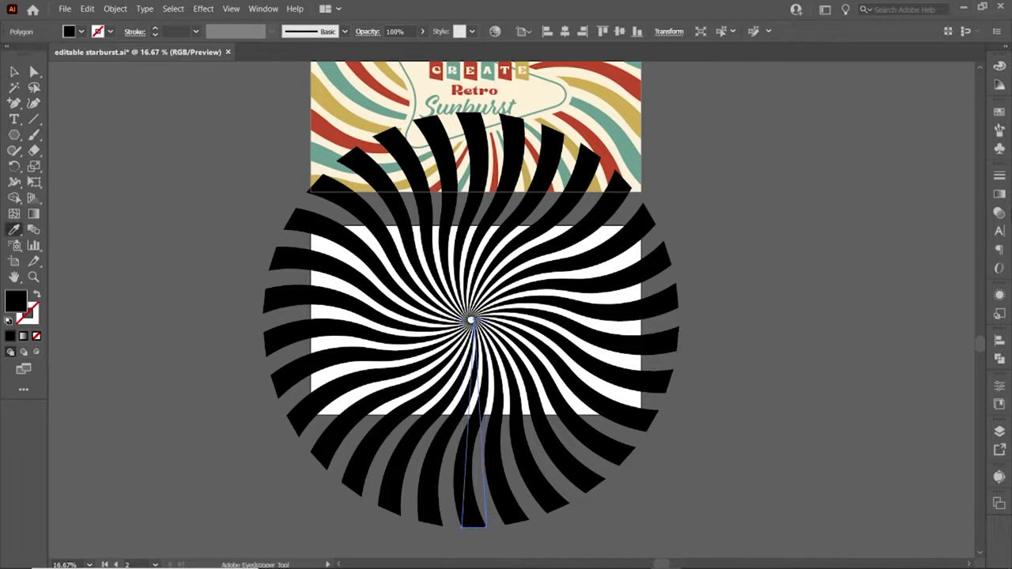
left_click(1006, 70)
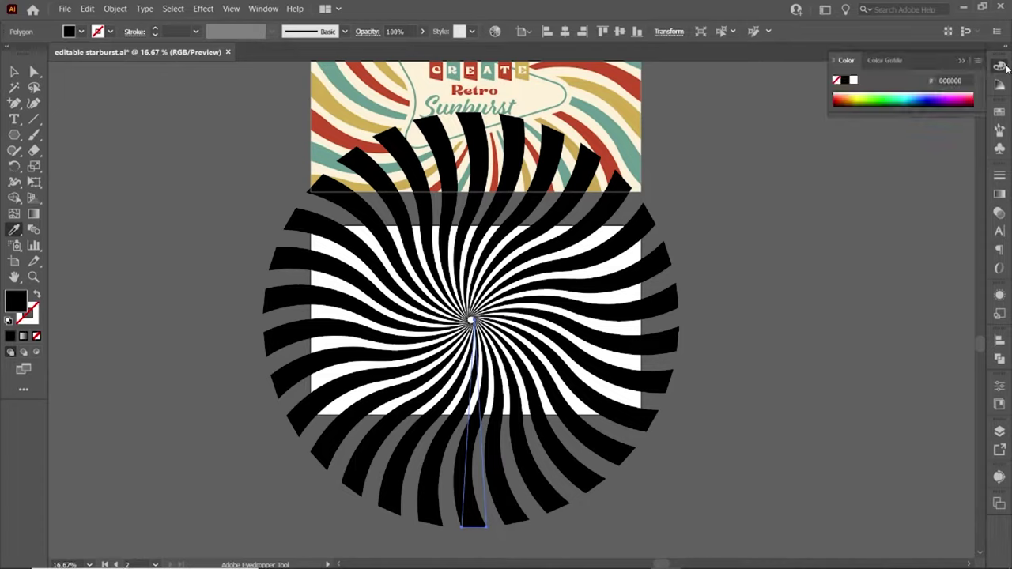
left_click(963, 61)
left_click(998, 111)
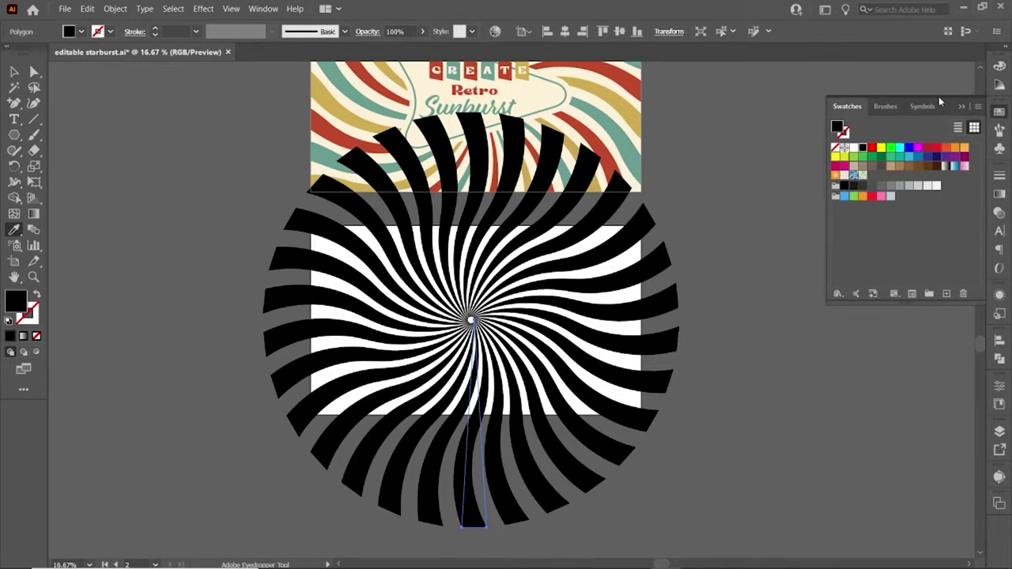
left_click(962, 108)
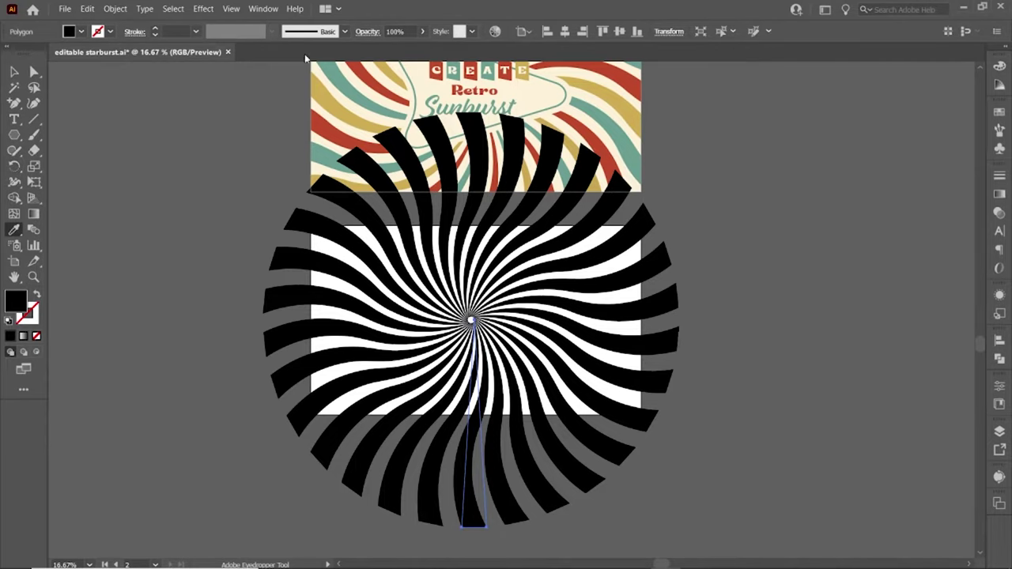
left_click(324, 125)
left_click(332, 92)
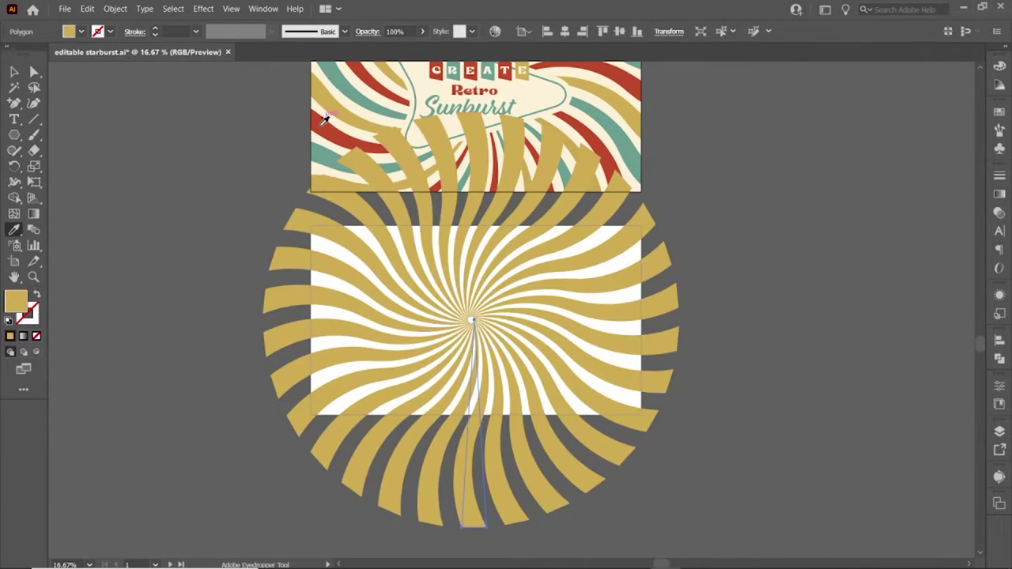
left_click(13, 72)
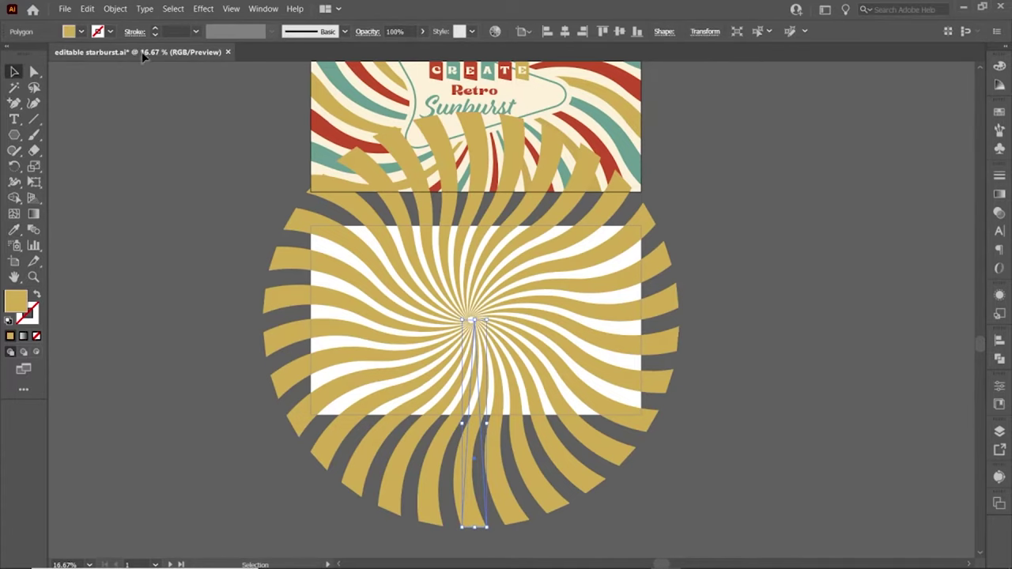
- Expand the starburst's appearance into a group of real ray shapes, then deselect it
left_click(115, 9)
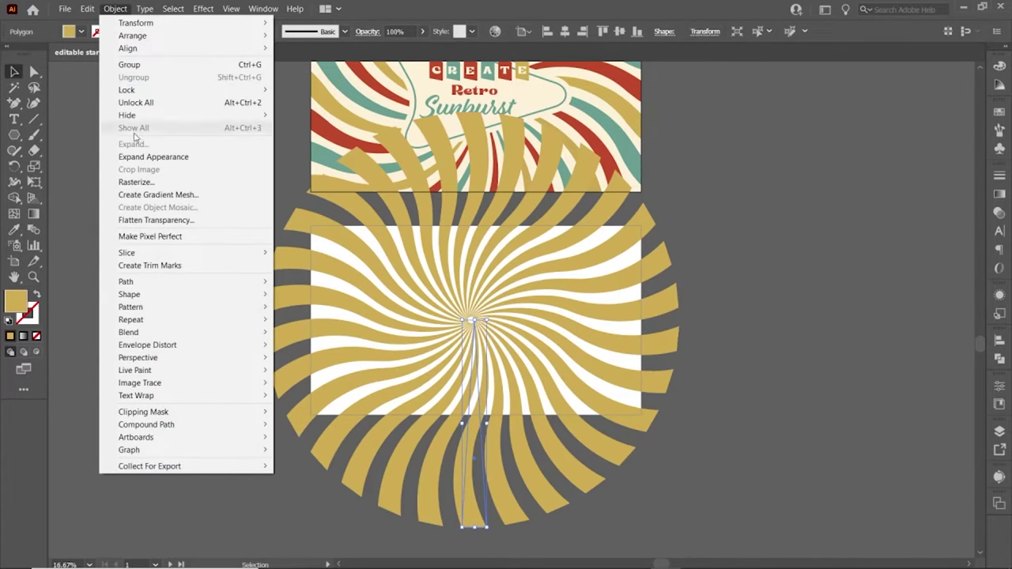
left_click(142, 157)
left_click(116, 9)
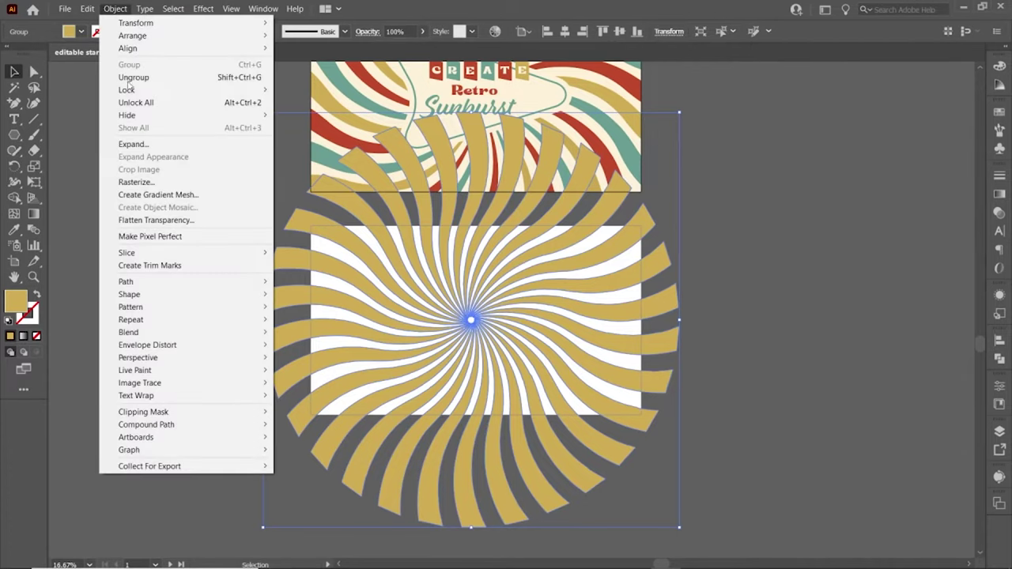
left_click(136, 143)
left_click(152, 299)
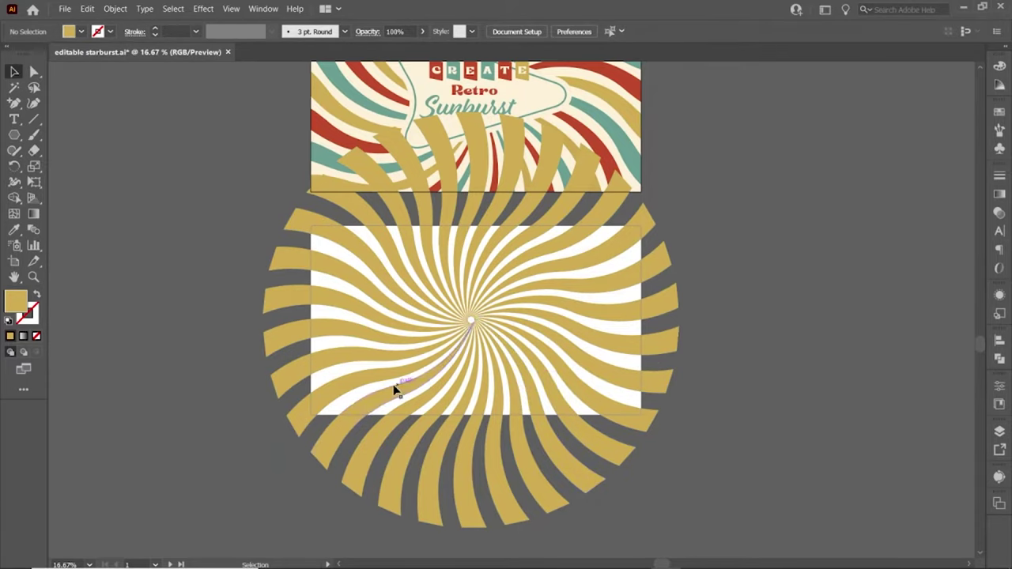
- Nudge the starburst left and try enlarging it, then undo the enlargement
left_click_drag(334, 365, 324, 365)
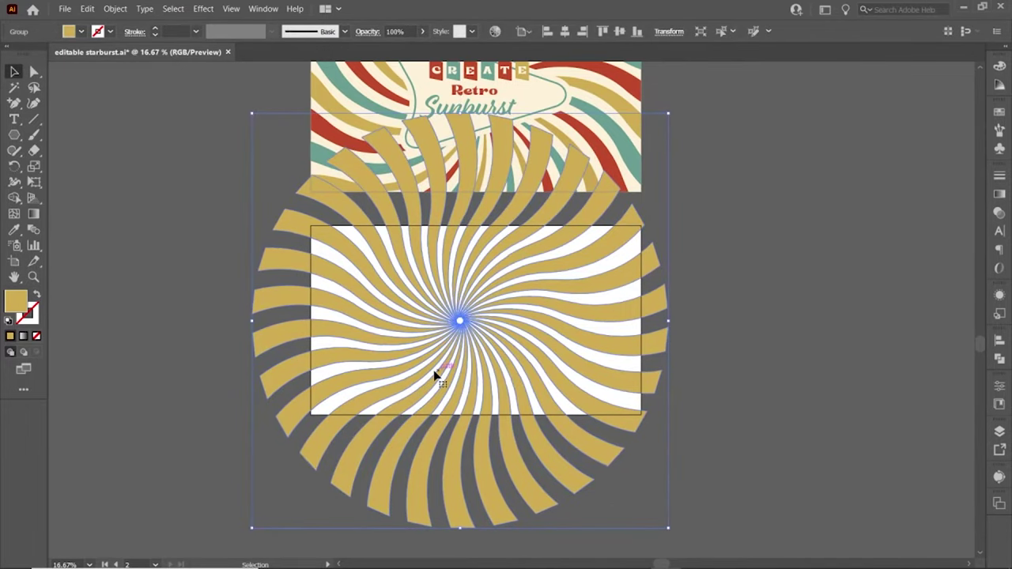
left_click_drag(421, 340, 378, 357)
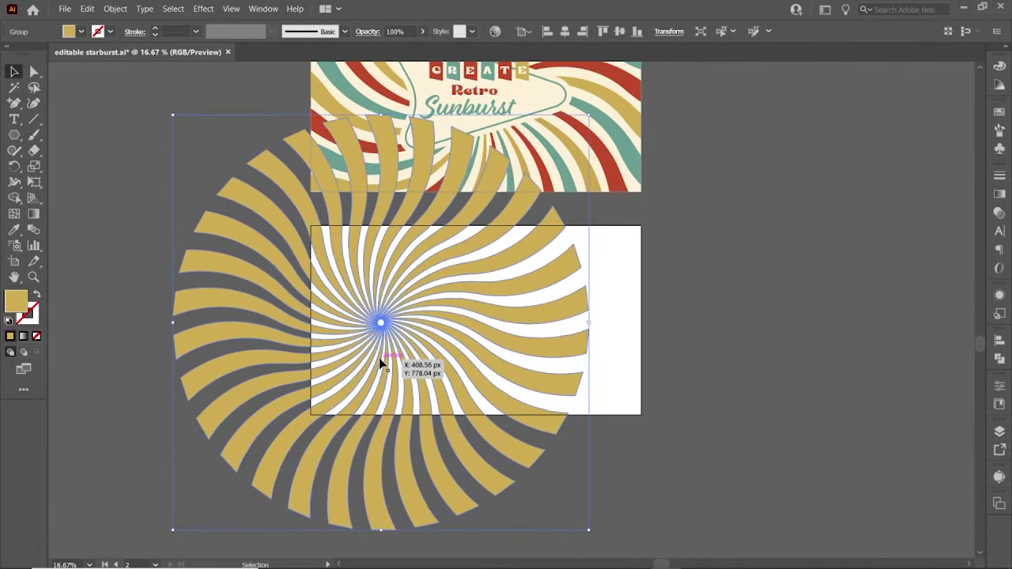
key("ctrl+minus")
key("ctrl+minus")
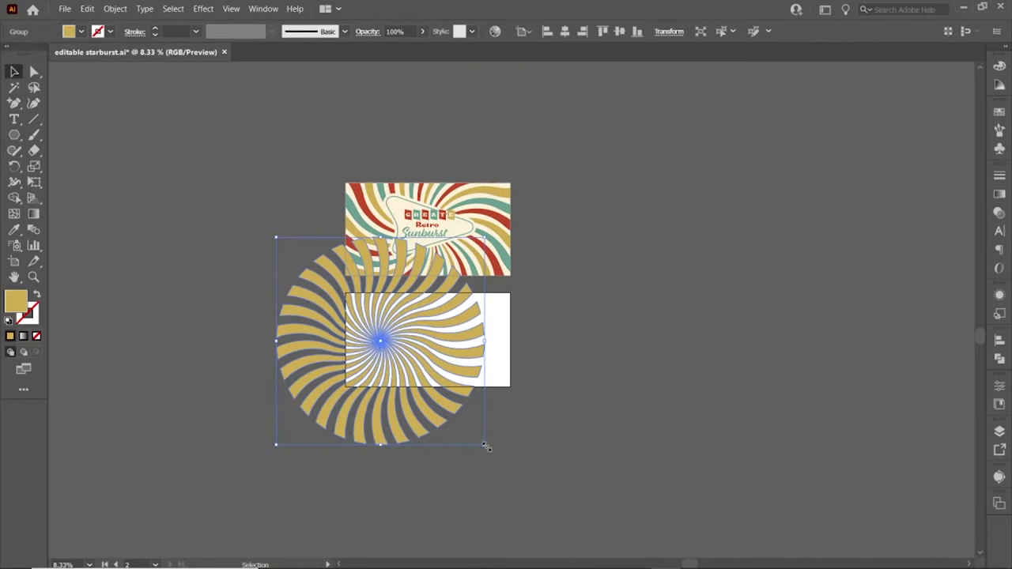
left_click_drag(486, 447, 521, 481)
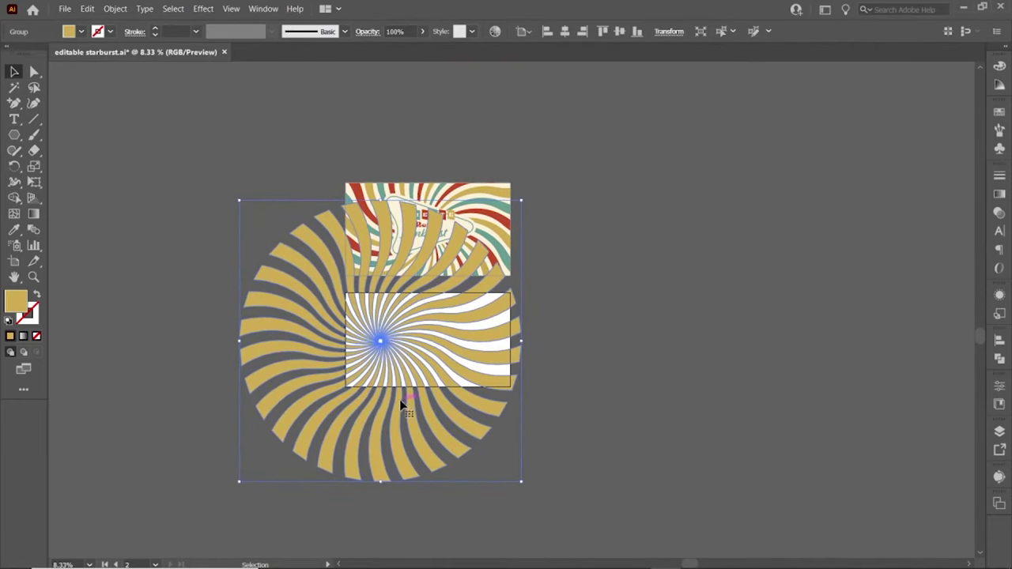
left_click(601, 399)
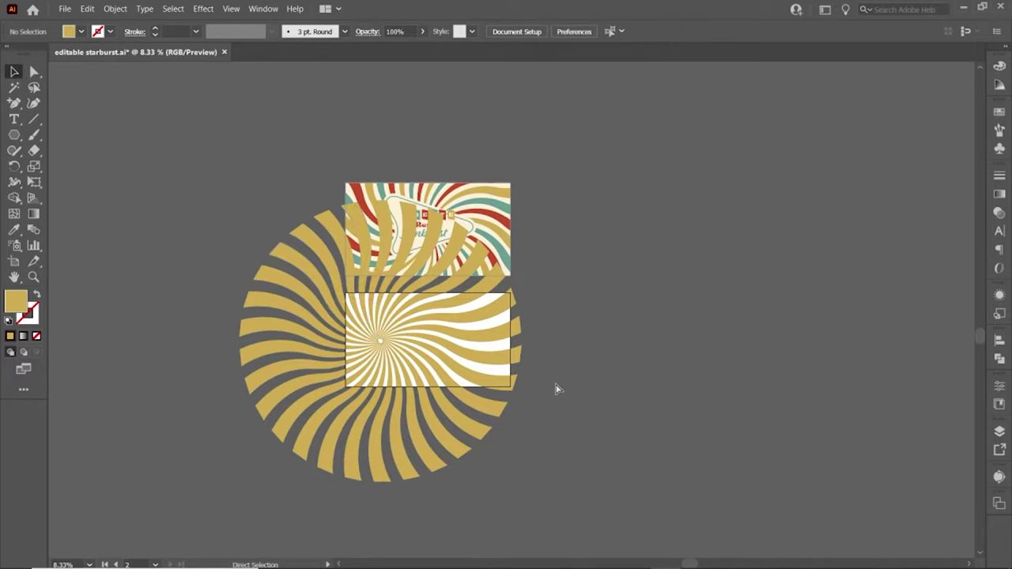
key("ctrl+z")
- Centre the starburst horizontally using Align to Artboard, then deselect it
key("v")
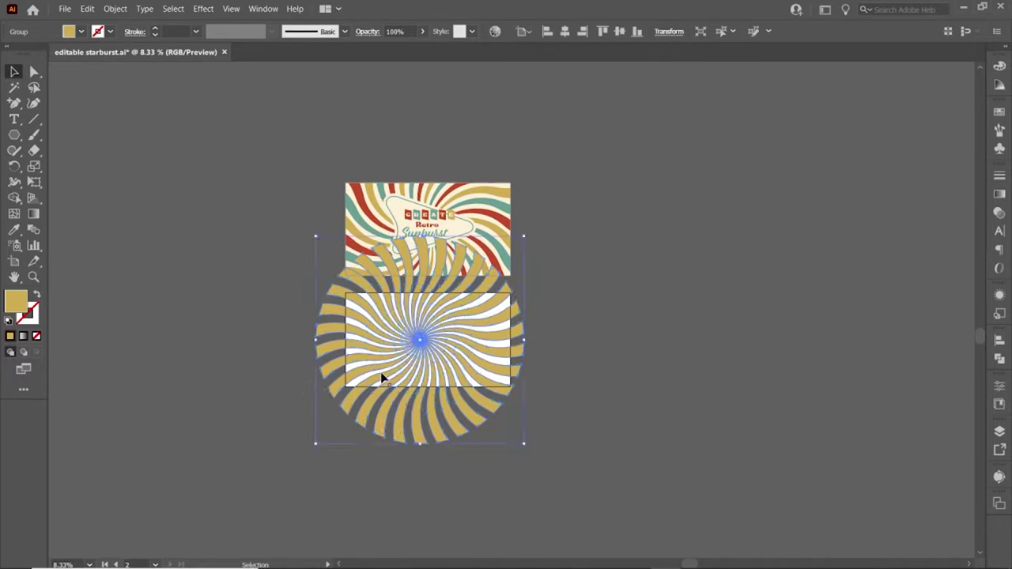
left_click(525, 32)
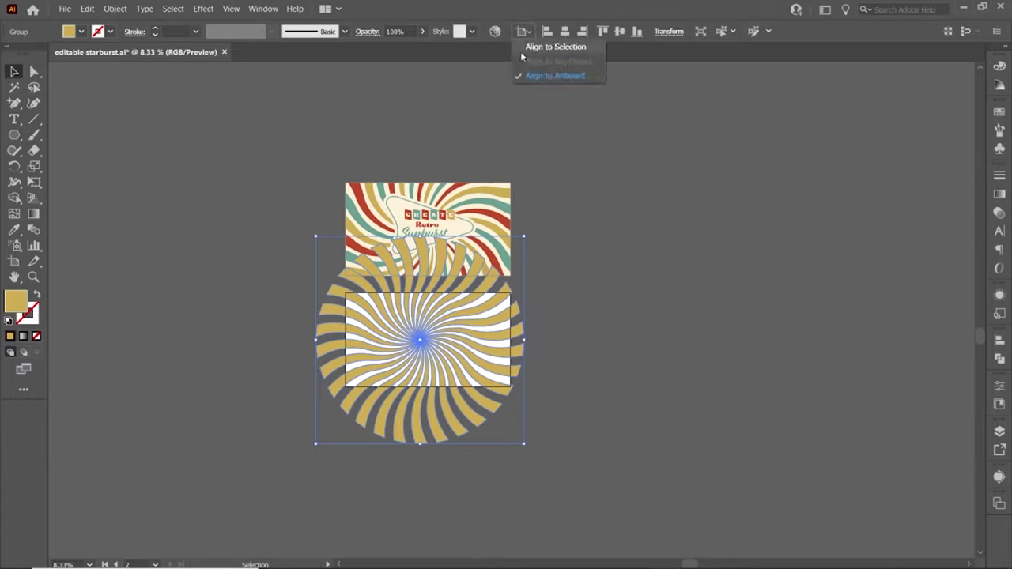
left_click(566, 32)
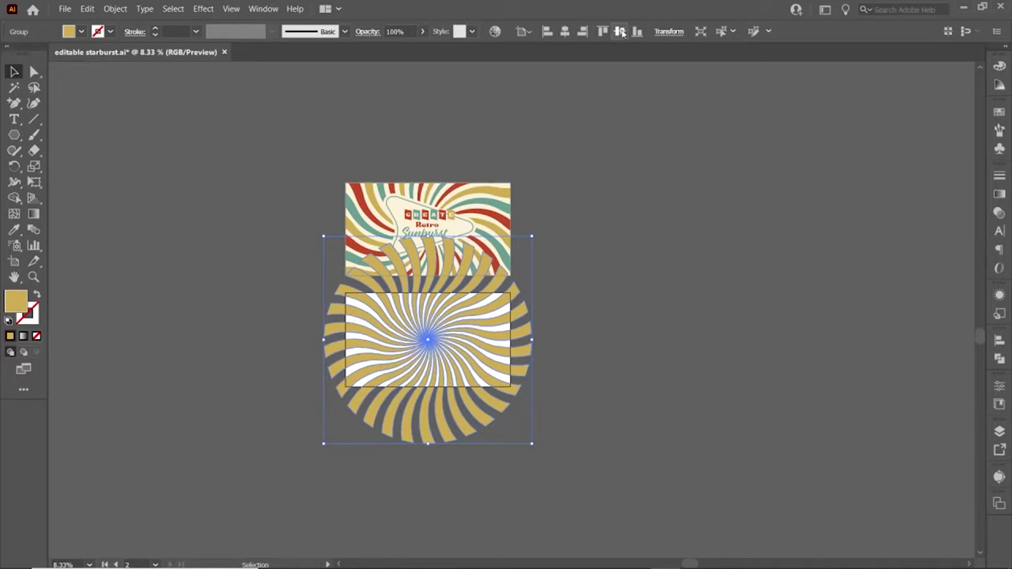
left_click(279, 247)
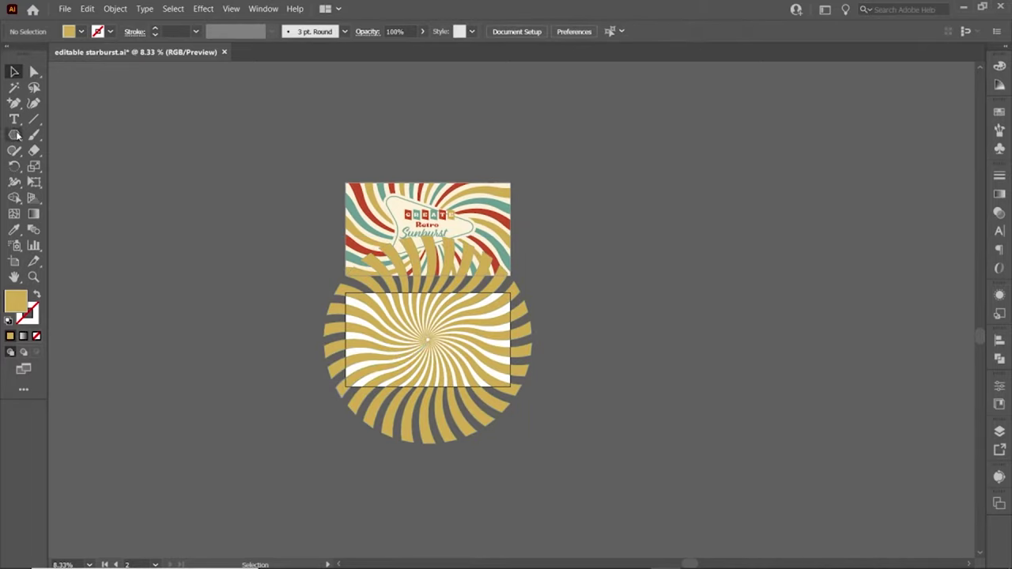
- Draw a rectangle covering the artboard corner to corner, aligning its left edge to the artboard
left_click_drag(15, 135, 42, 138)
scroll(395, 355, "up", 4)
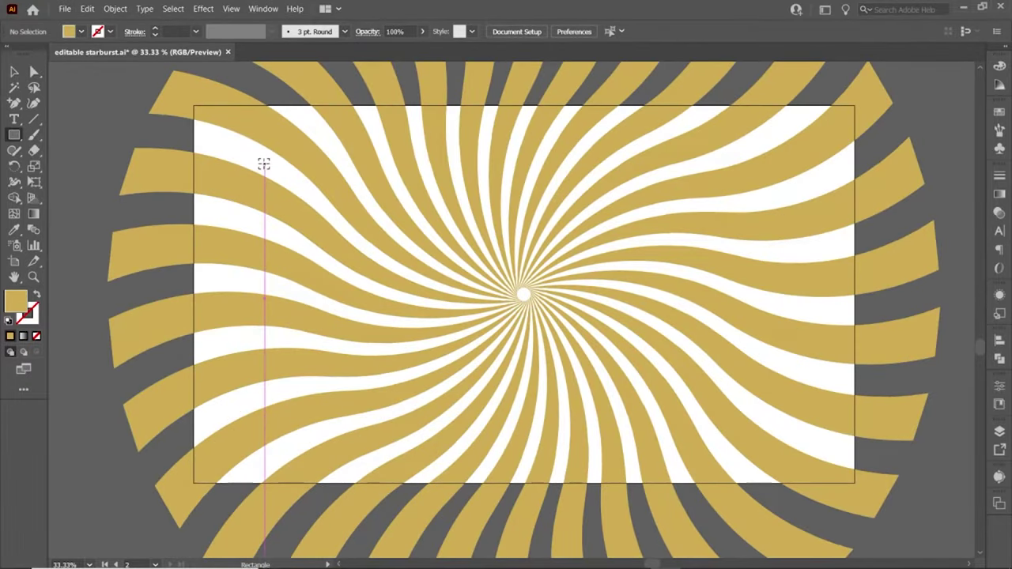
scroll(264, 164, "down", 1)
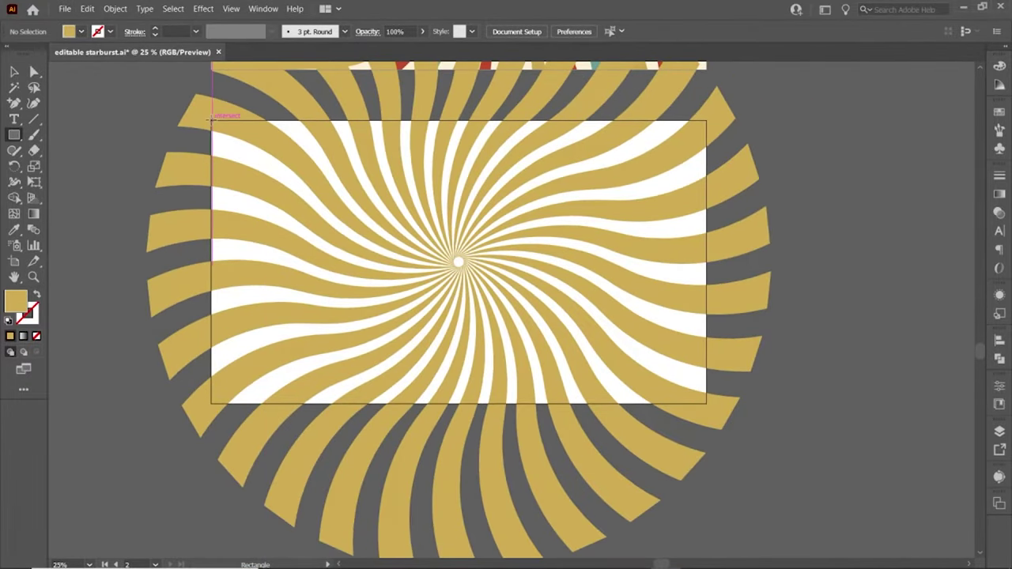
left_click_drag(211, 121, 706, 401)
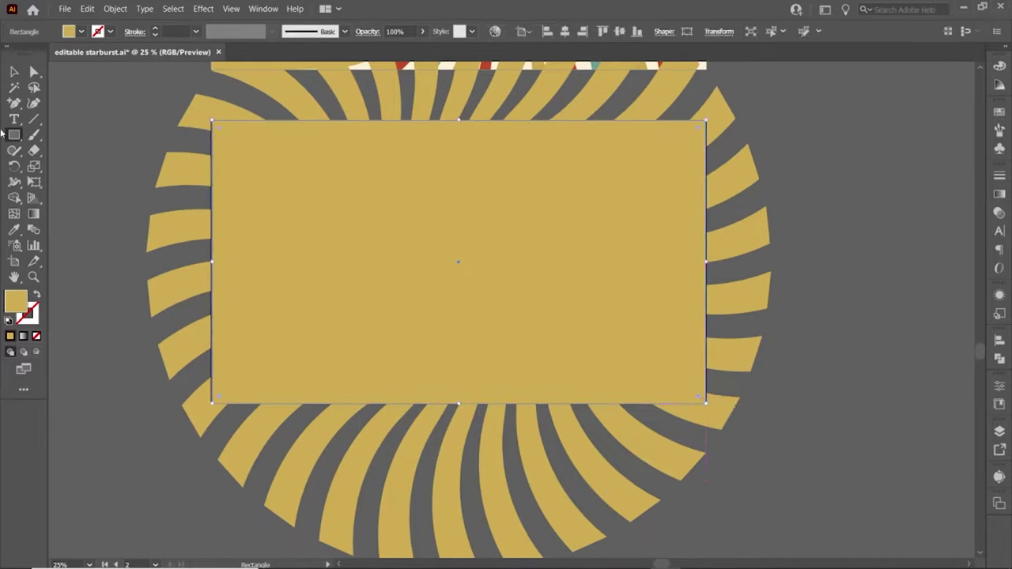
left_click(13, 71)
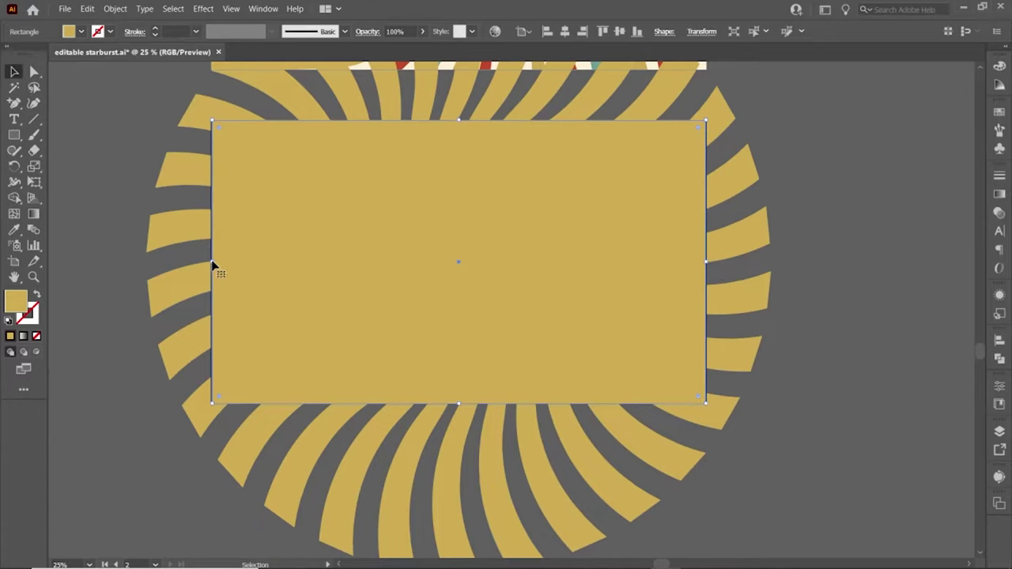
left_click_drag(212, 262, 212, 262)
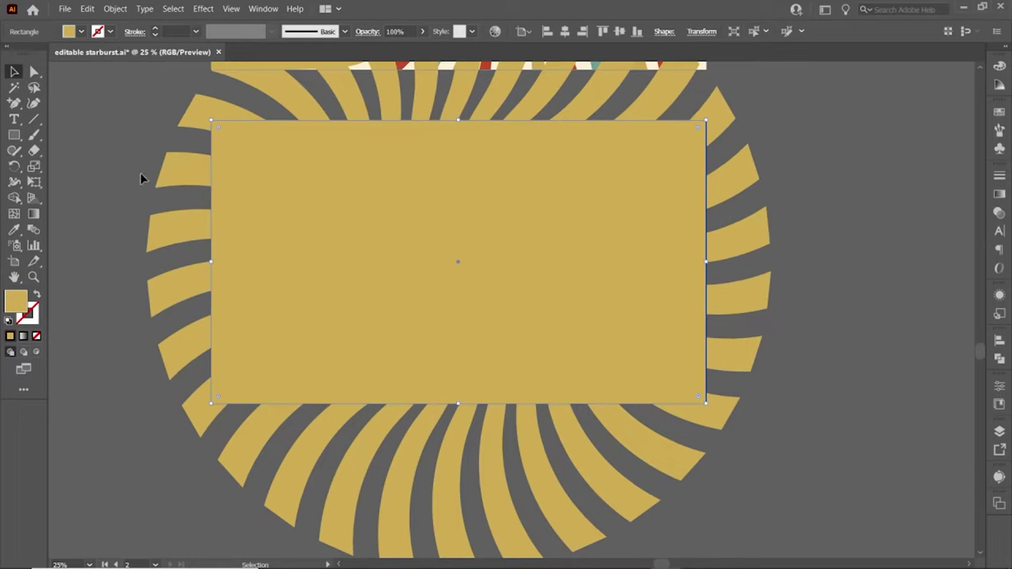
- Fill the rectangle with purple #5919a3 and select it together with the starburst
double_click(13, 307)
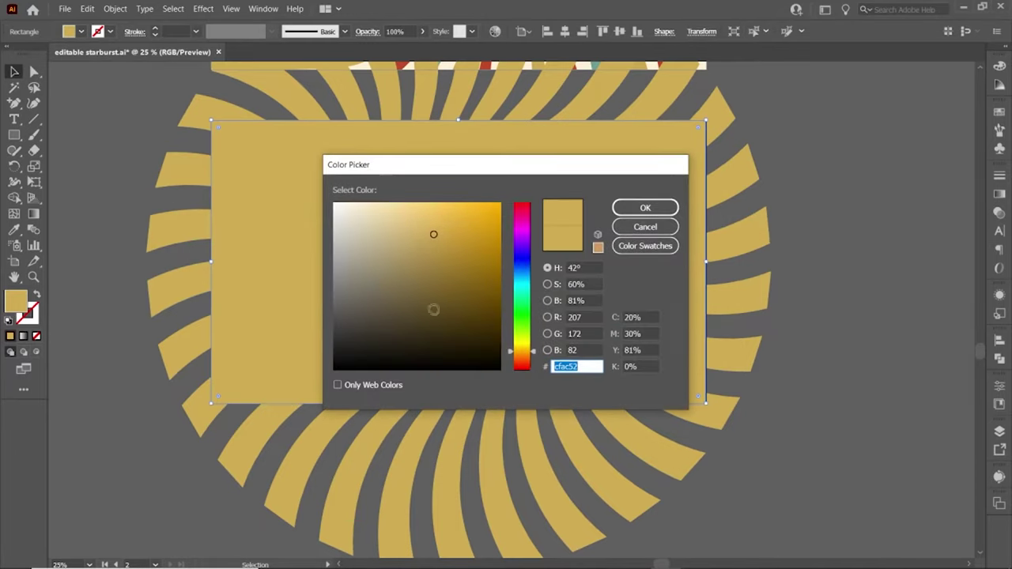
left_click(522, 247)
left_click(474, 263)
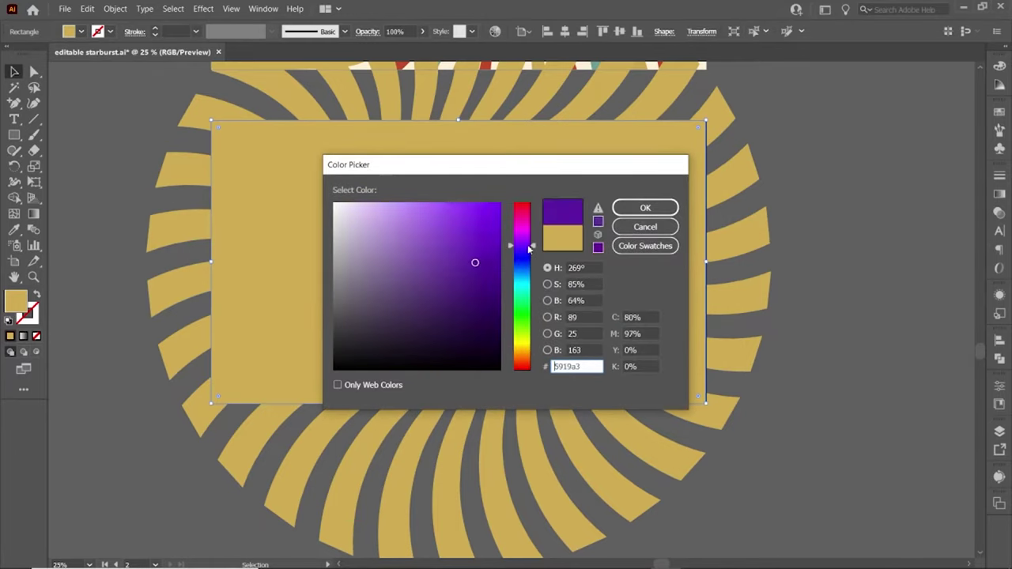
left_click(642, 208)
left_click(13, 72)
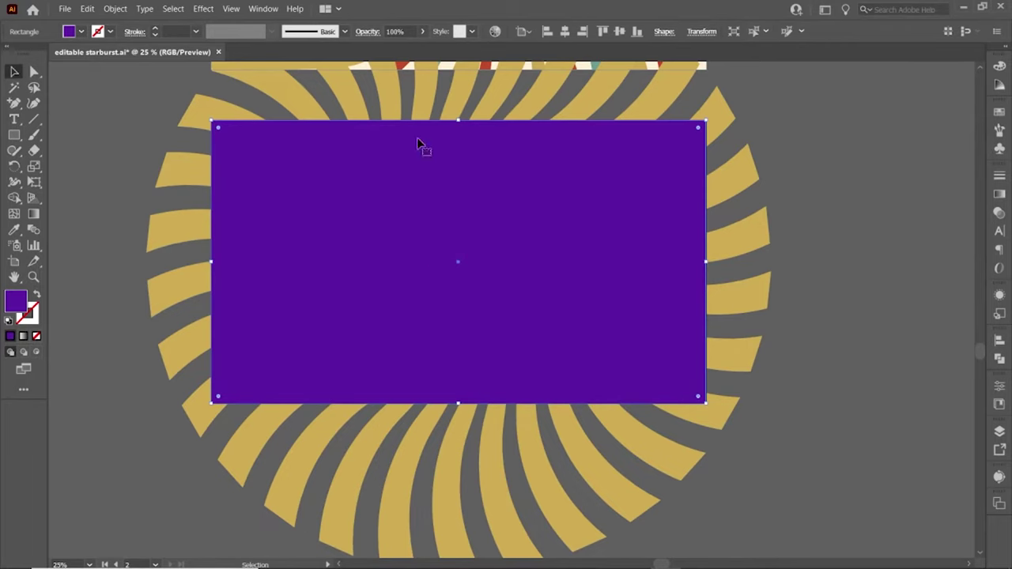
left_click(197, 105, "shift")
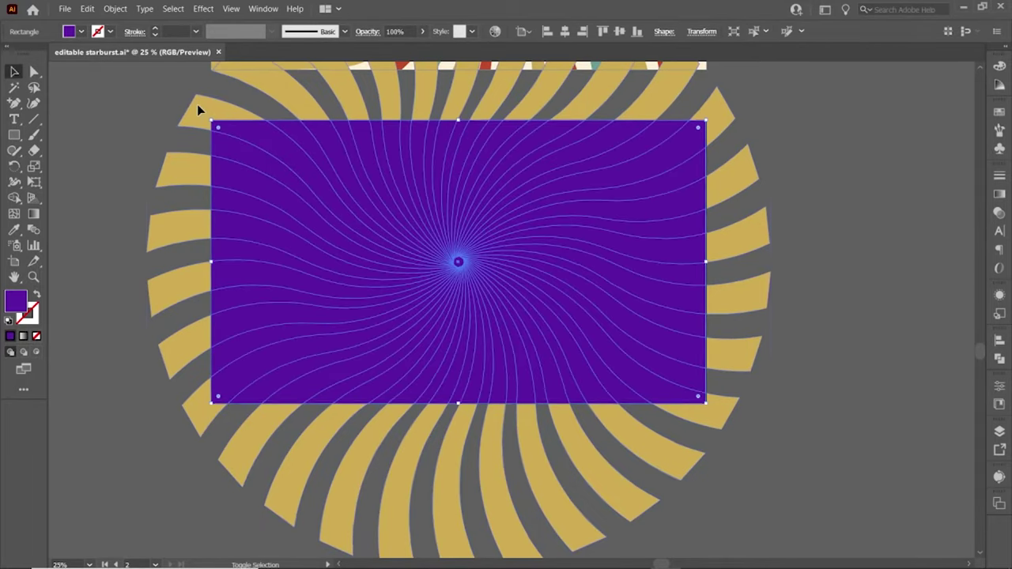
- Apply Object > Clipping Mask > Make so the rectangle clips the starburst, then deselect
left_click(115, 9)
mouse_move(212, 419)
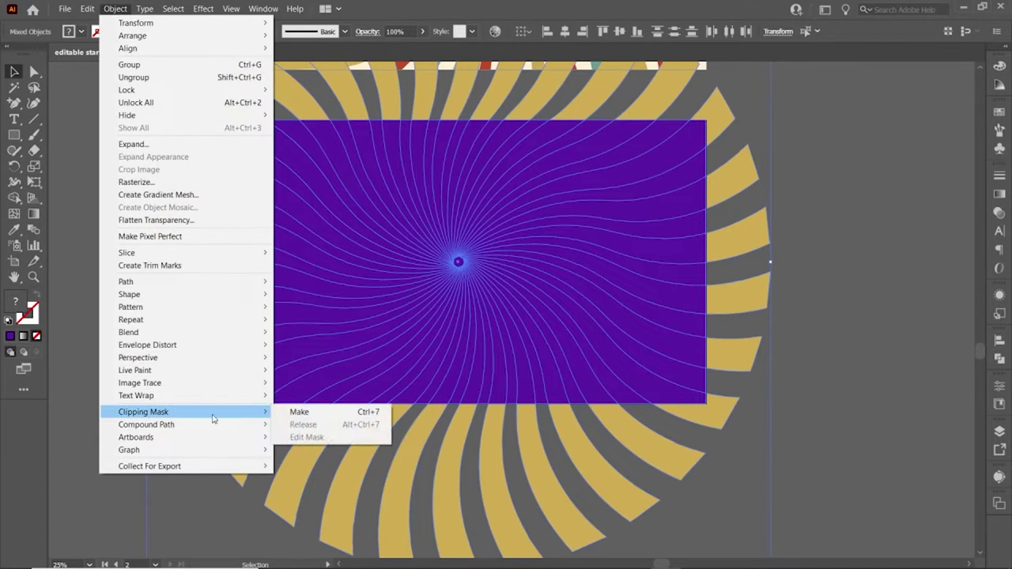
left_click(299, 412)
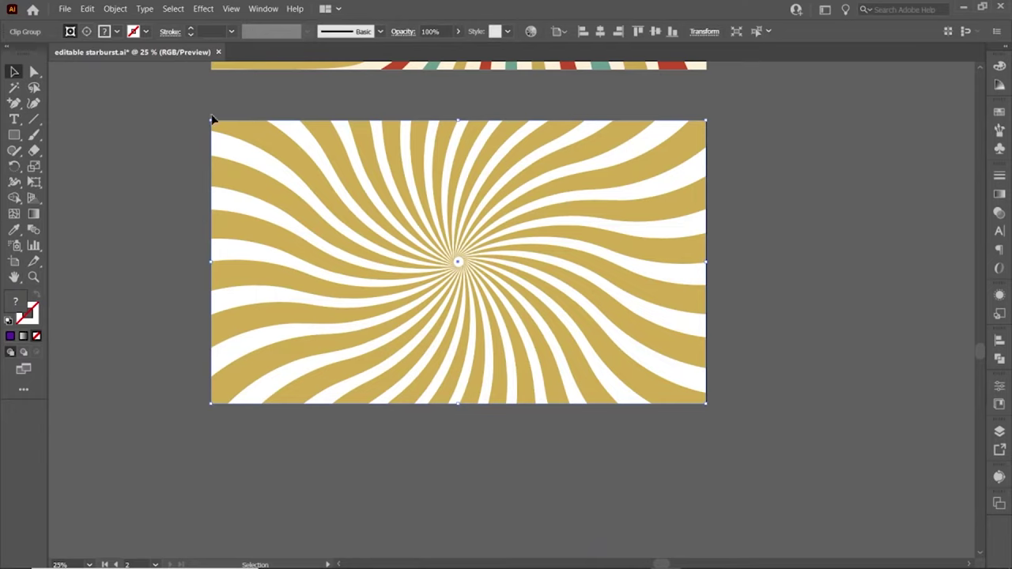
left_click(203, 163)
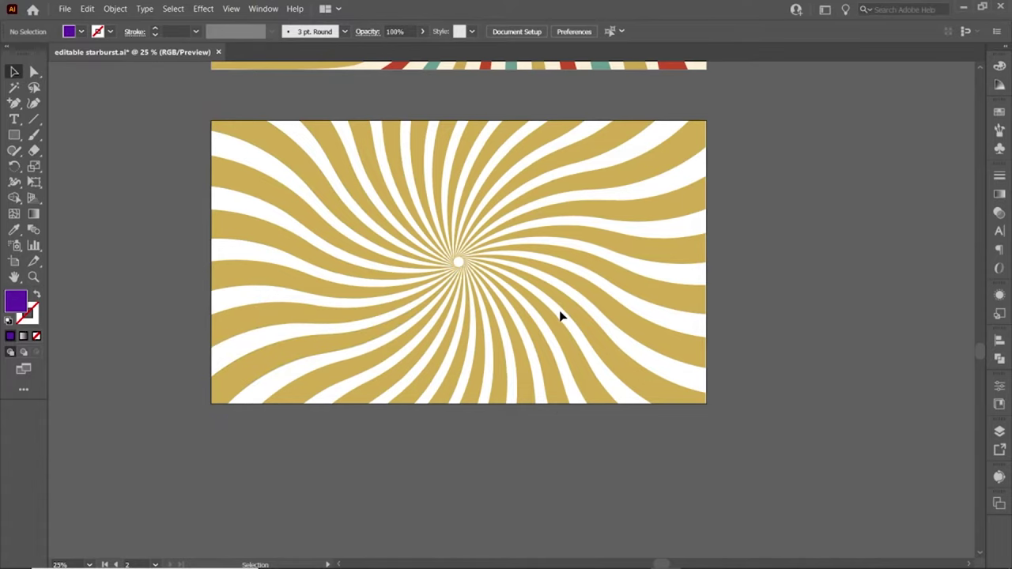
- Apply Pathfinder Trim to the clipped starburst to split it into separate rays
left_click(559, 346)
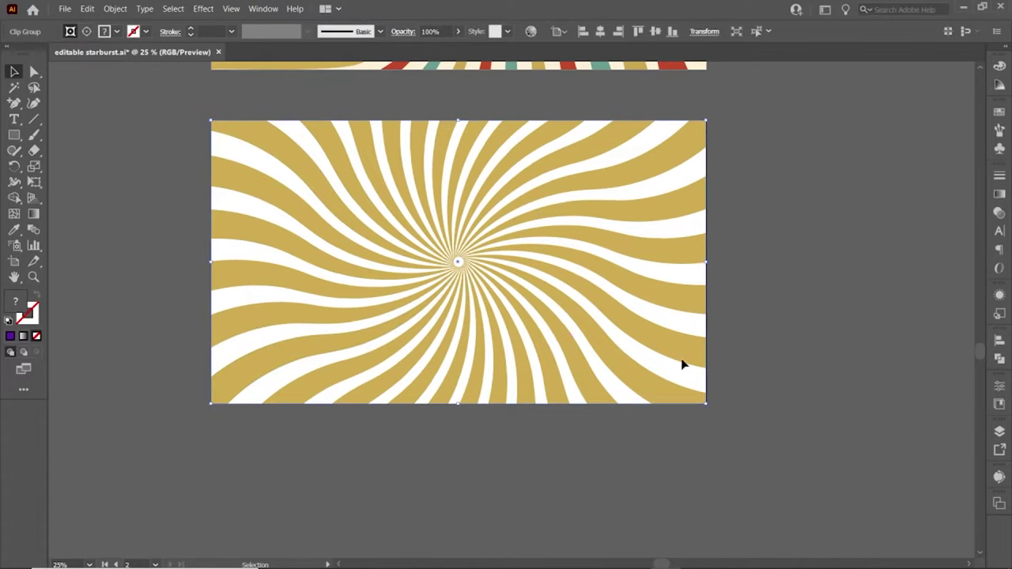
left_click(1000, 357)
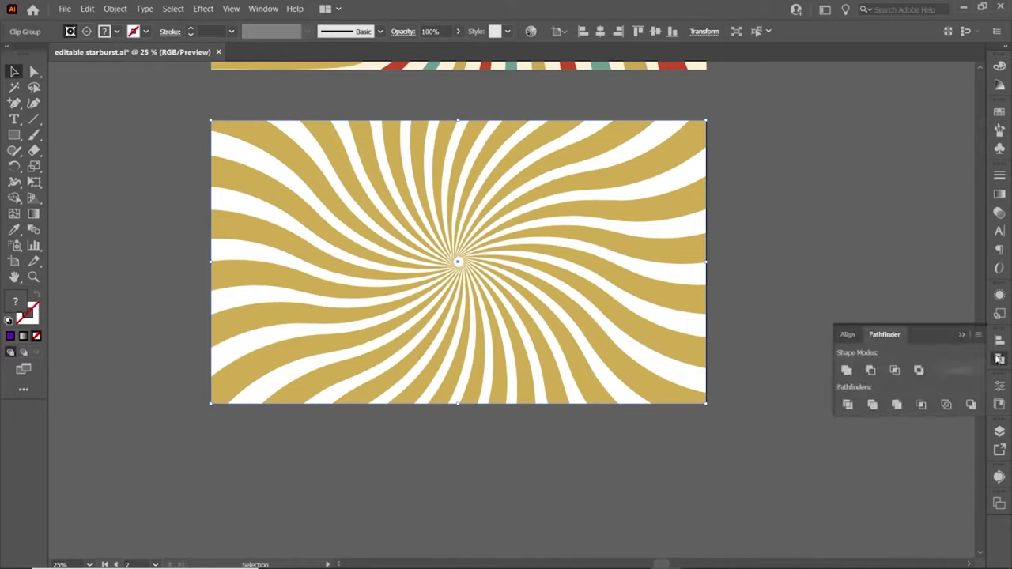
left_click(874, 405)
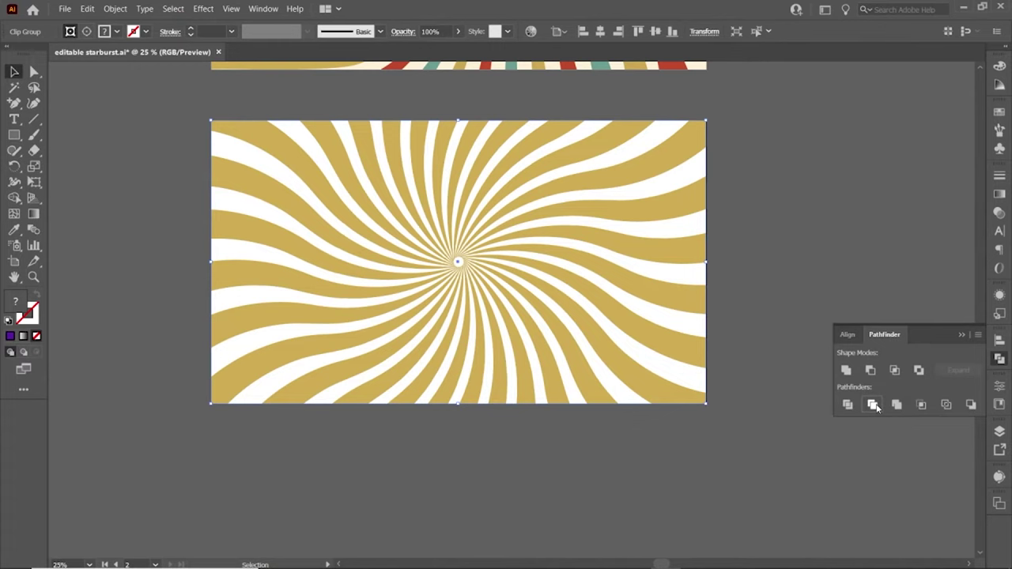
left_click(961, 335)
- Check the trimmed rays by selecting and deselecting them, then zoom out to both artboards
left_click(888, 294)
left_click(248, 293)
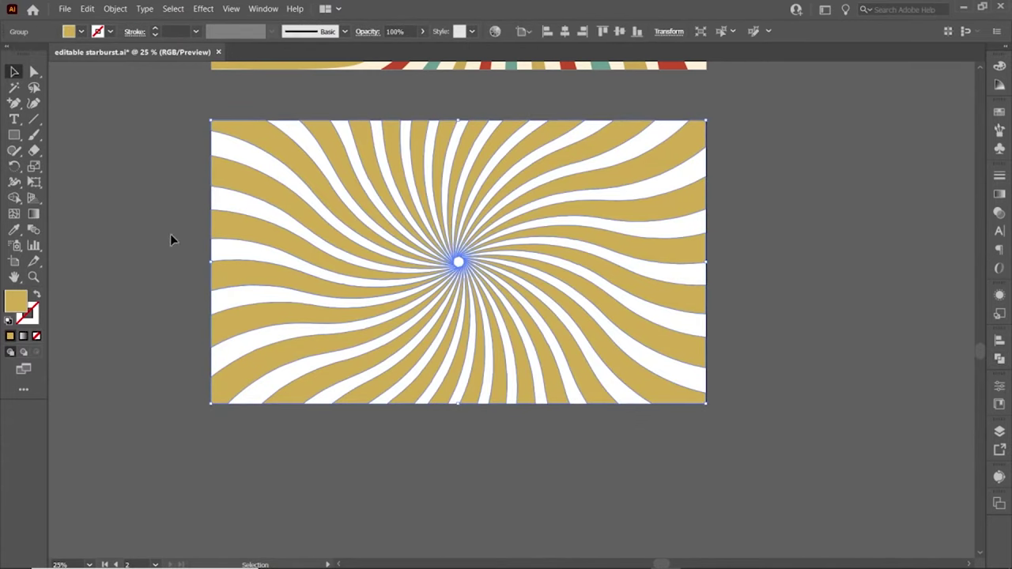
left_click(172, 237)
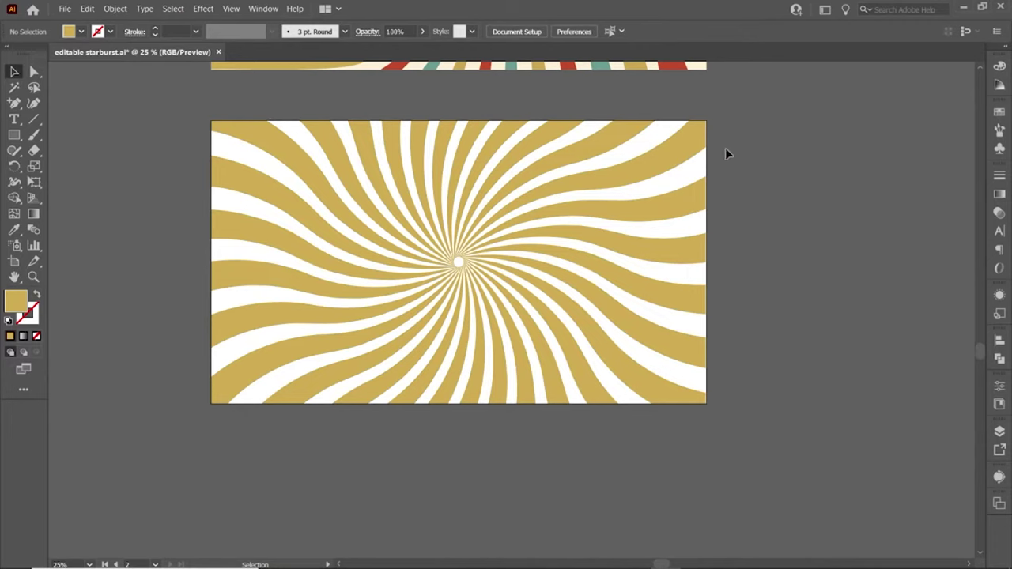
left_click(232, 295)
left_click(262, 74)
scroll(390, 155, "up", 1)
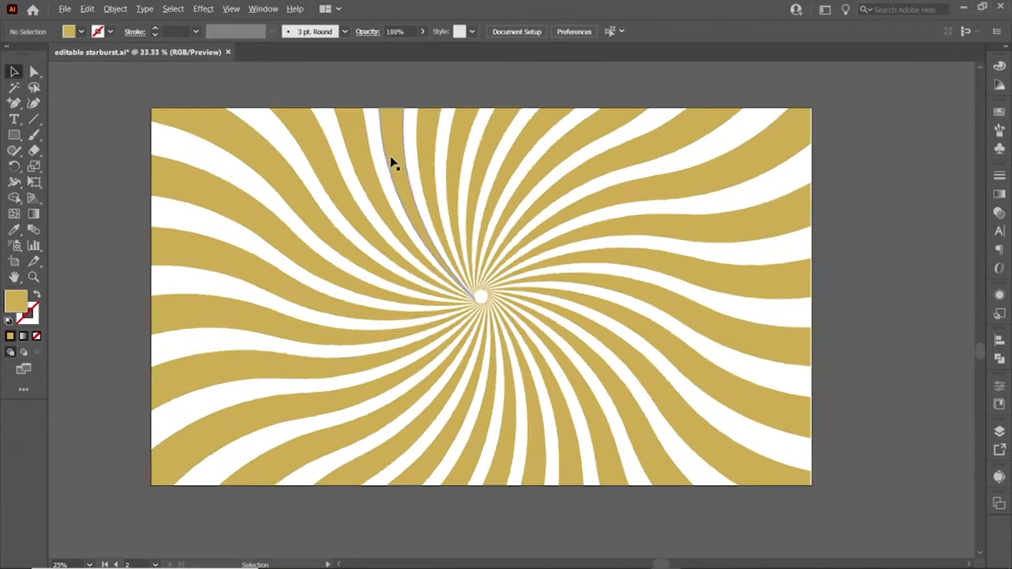
scroll(390, 155, "up", 1)
scroll(391, 161, "down", 5)
scroll(393, 163, "up", 2)
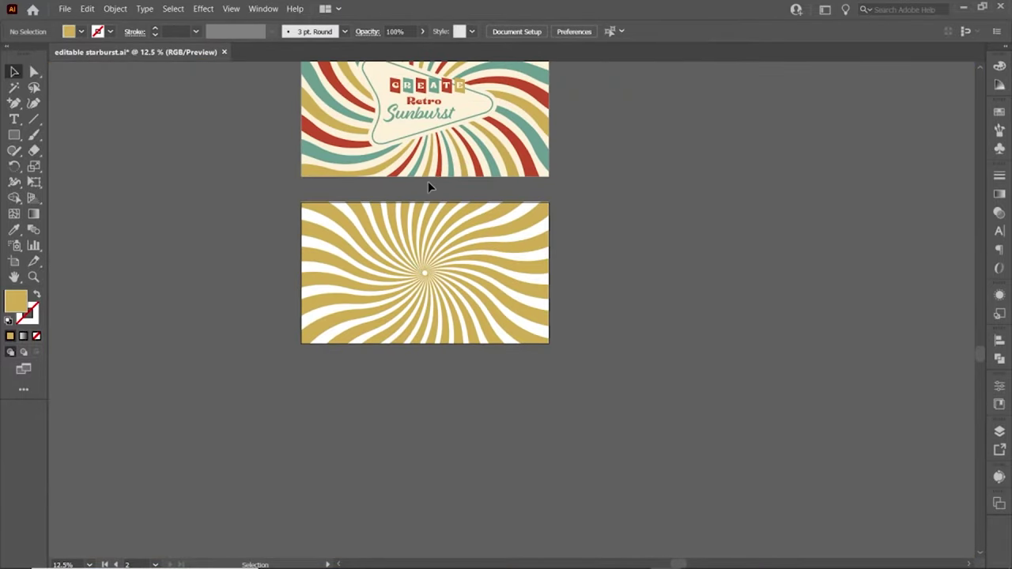
scroll(352, 193, "up", 1)
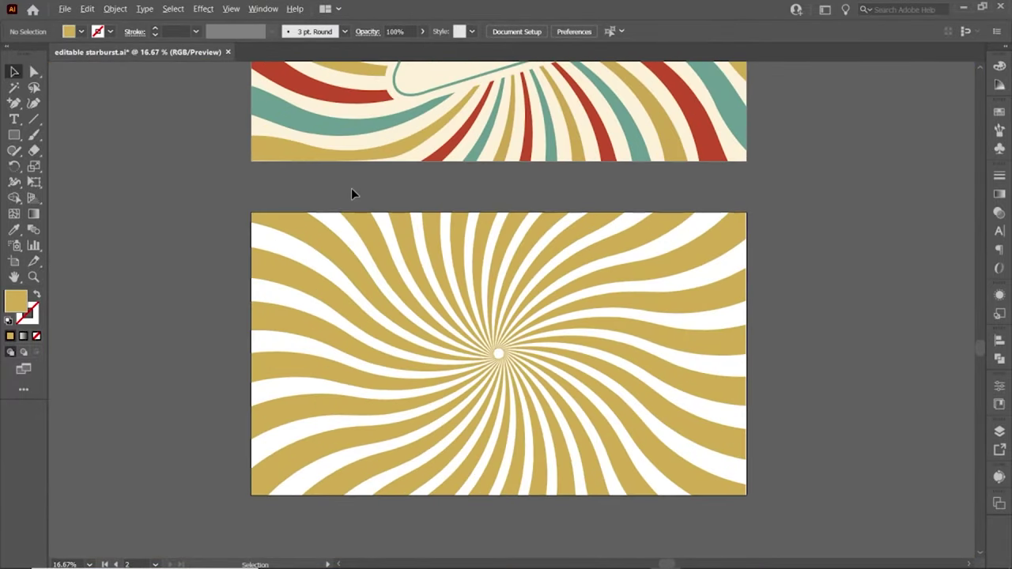
- Recolor the top-left ray teal by sampling the retro sample's teal stripe
left_click(35, 71)
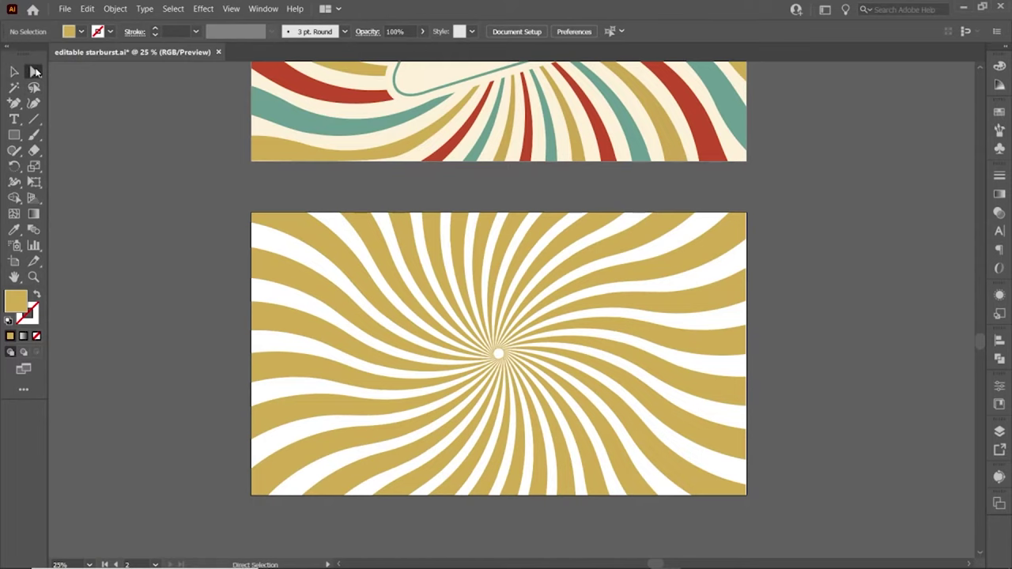
left_click(292, 222)
scroll(427, 248, "up", 1)
scroll(427, 248, "up", 2)
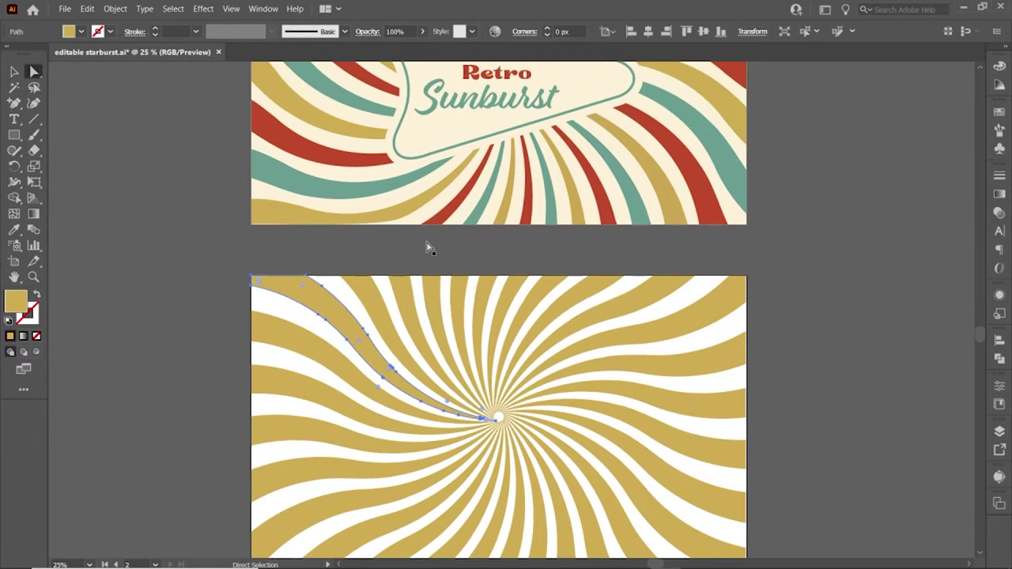
key("i")
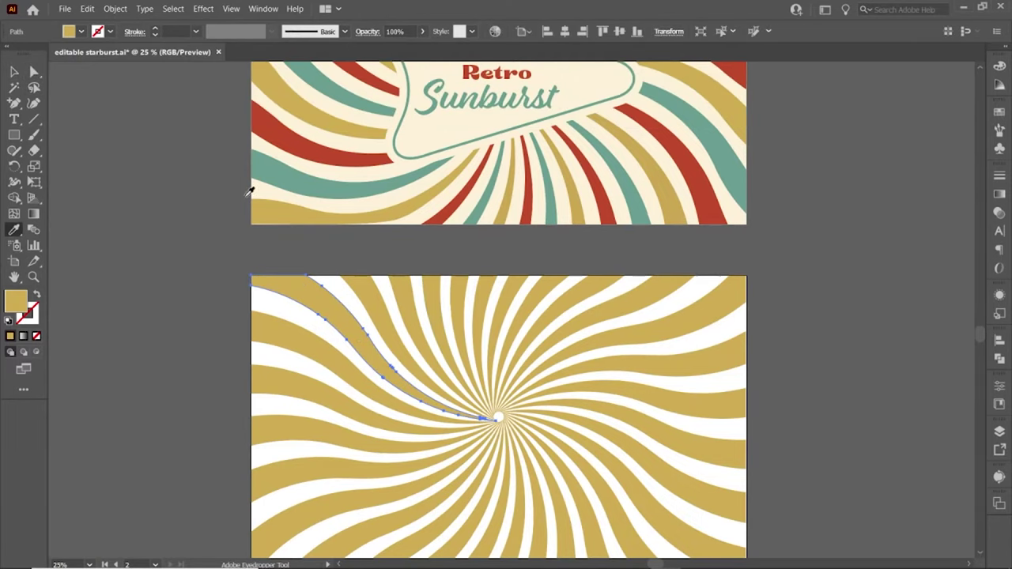
left_click(288, 171)
- Recolor the neighbouring gold ray red, sampled from the retro sample's red stripe
left_click(35, 71)
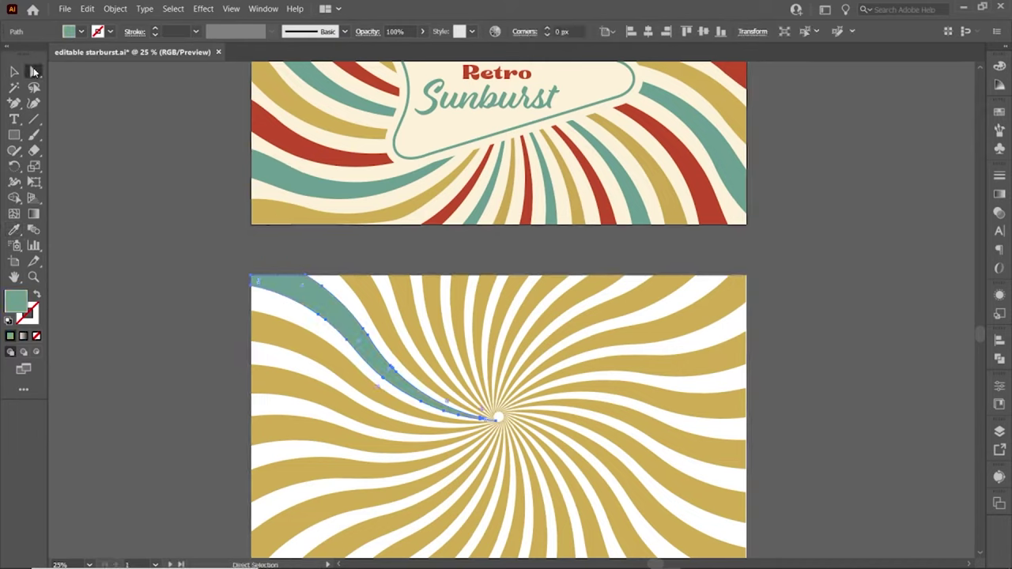
left_click(386, 302)
key("i")
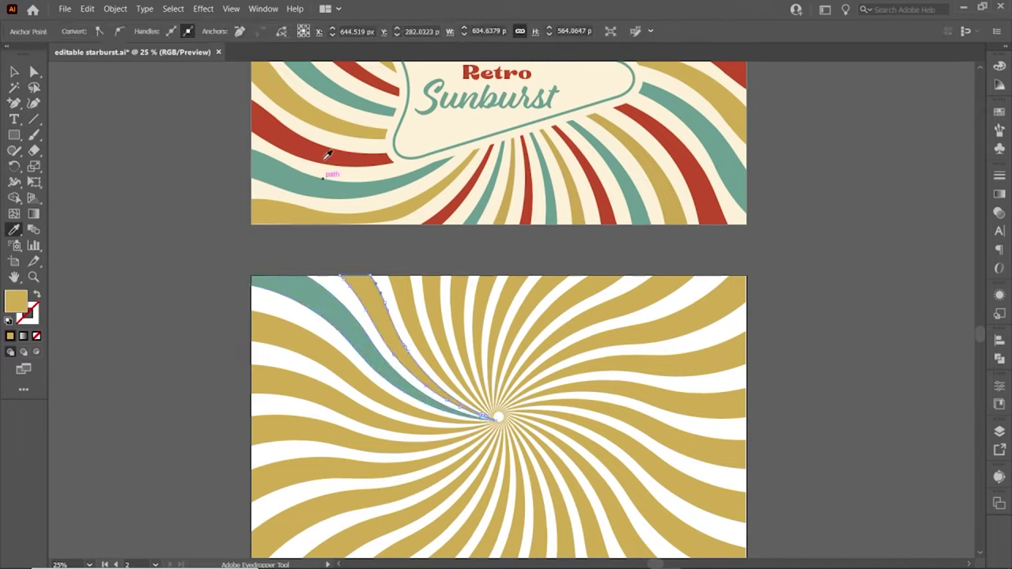
left_click(326, 157)
left_click(35, 71)
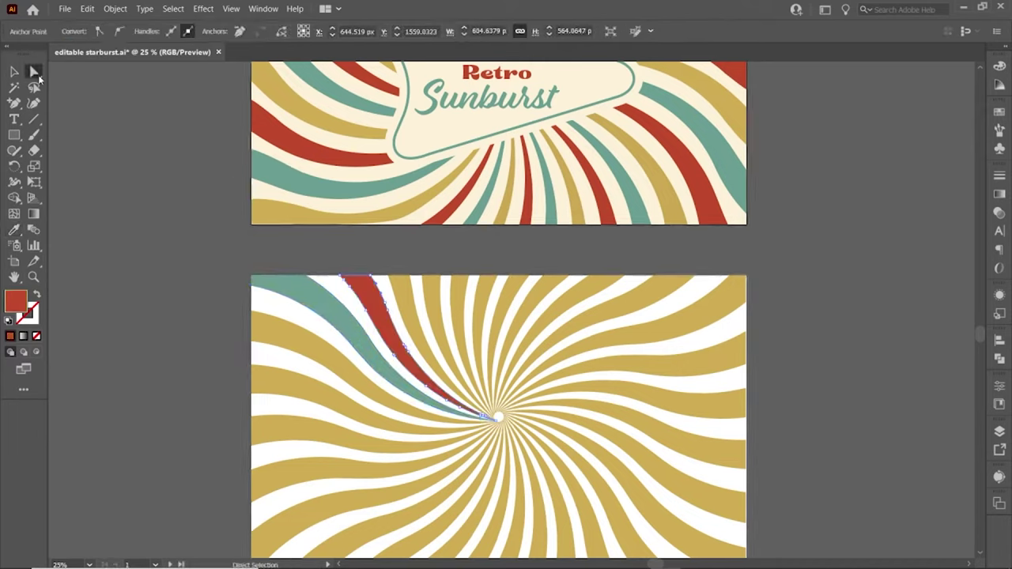
left_click(407, 289)
key("i")
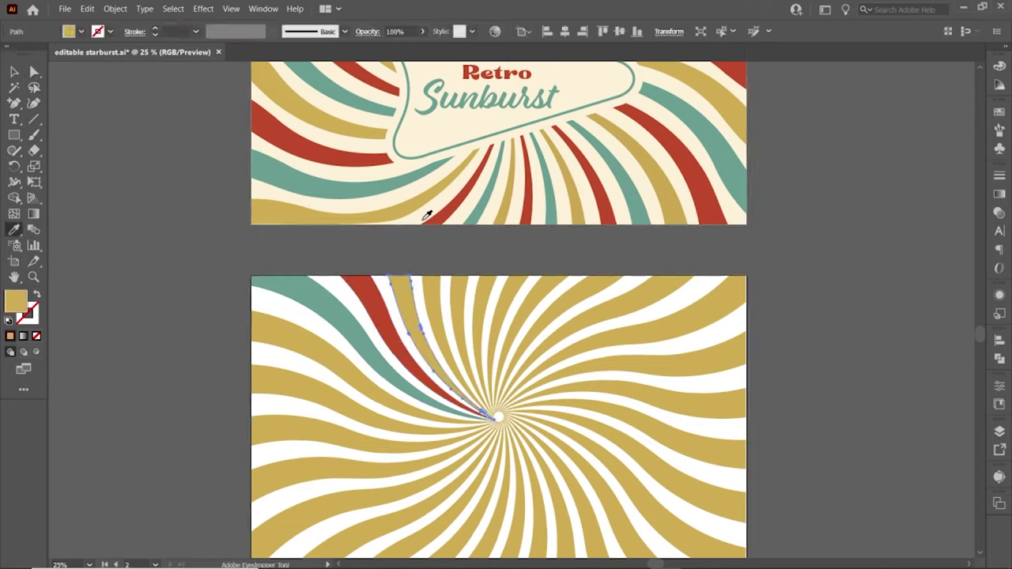
- Try teal on the whole starburst group, undo it, and clear the selection
left_click(14, 72)
left_click(429, 296)
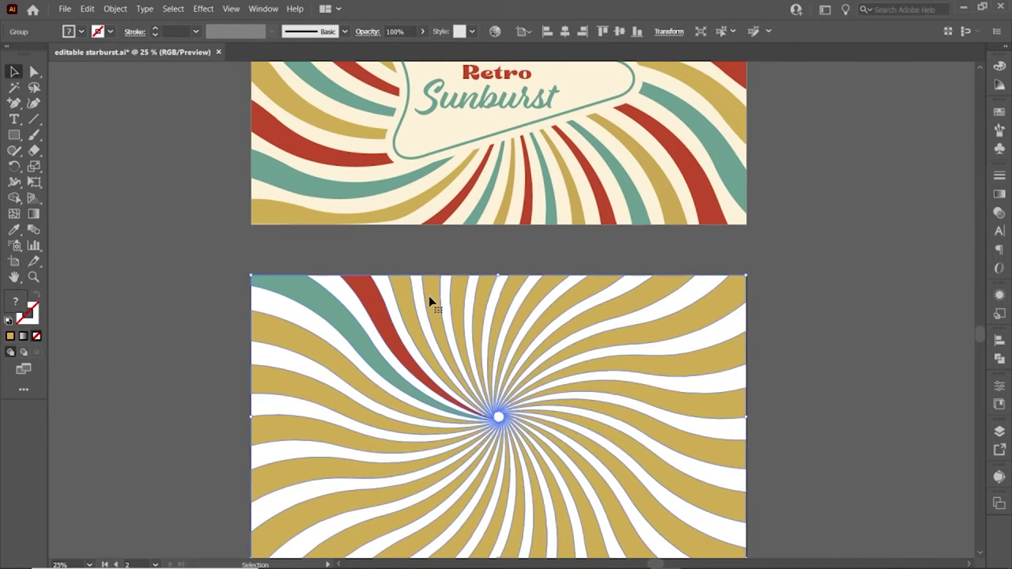
key("i")
left_click(390, 177)
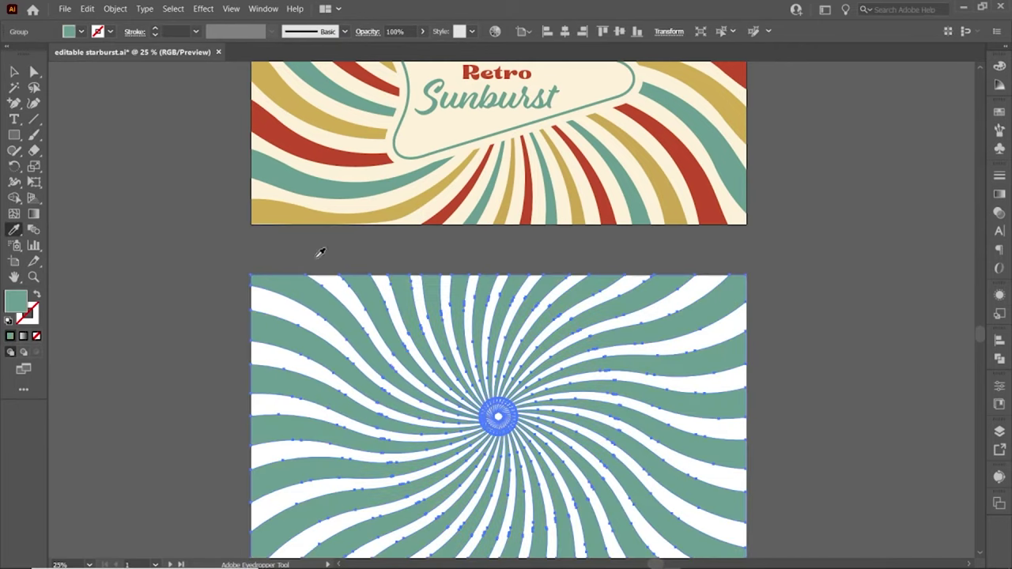
key("ctrl+z")
left_click(38, 73)
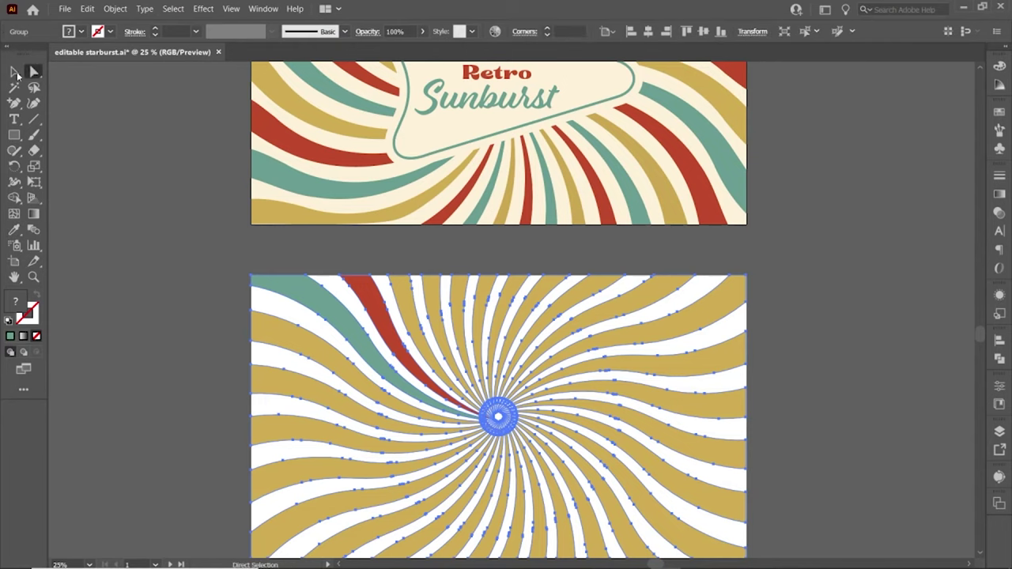
left_click(190, 234)
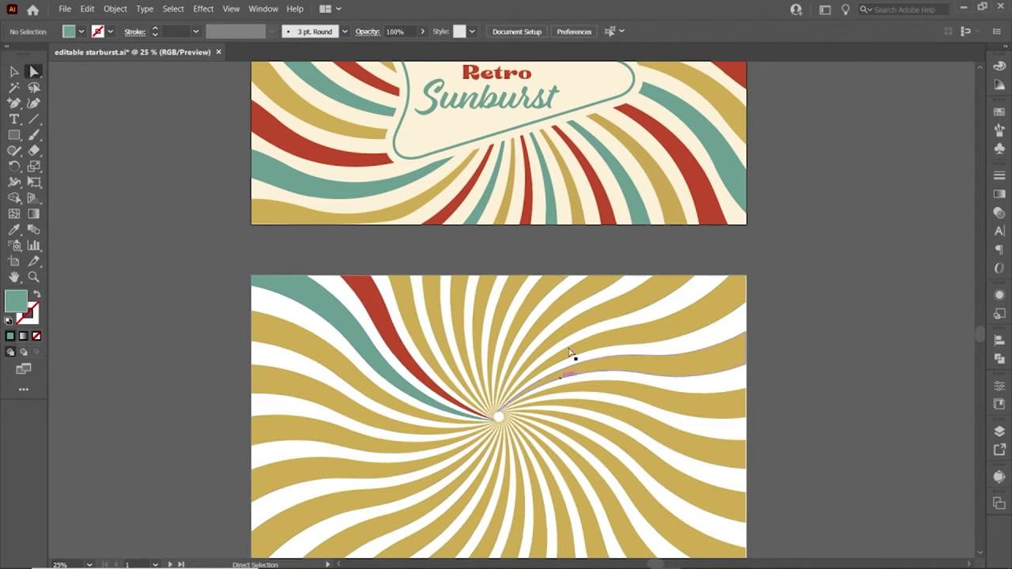
left_click(15, 72)
- Zoom out, exit the starburst group's isolation mode, and make the lower artboard active
key("ctrl+minus")
key("ctrl+minus")
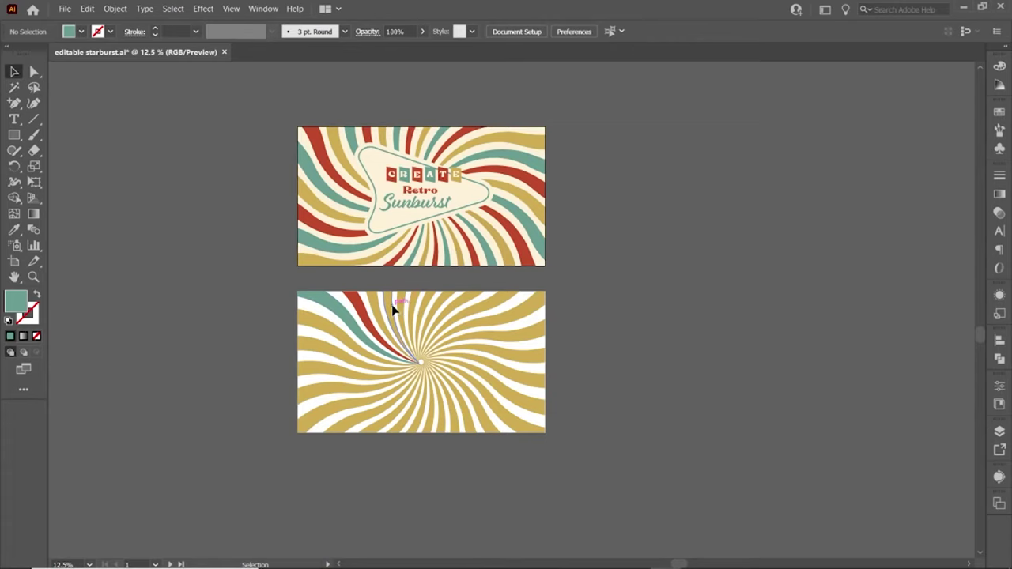
double_click(392, 306)
left_click(59, 71)
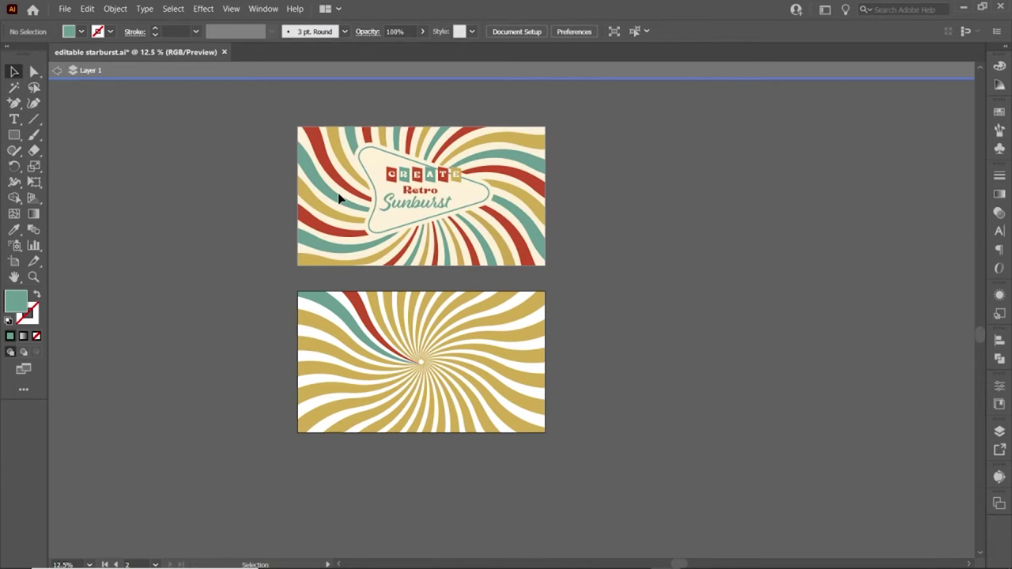
scroll(319, 236, "up", 3)
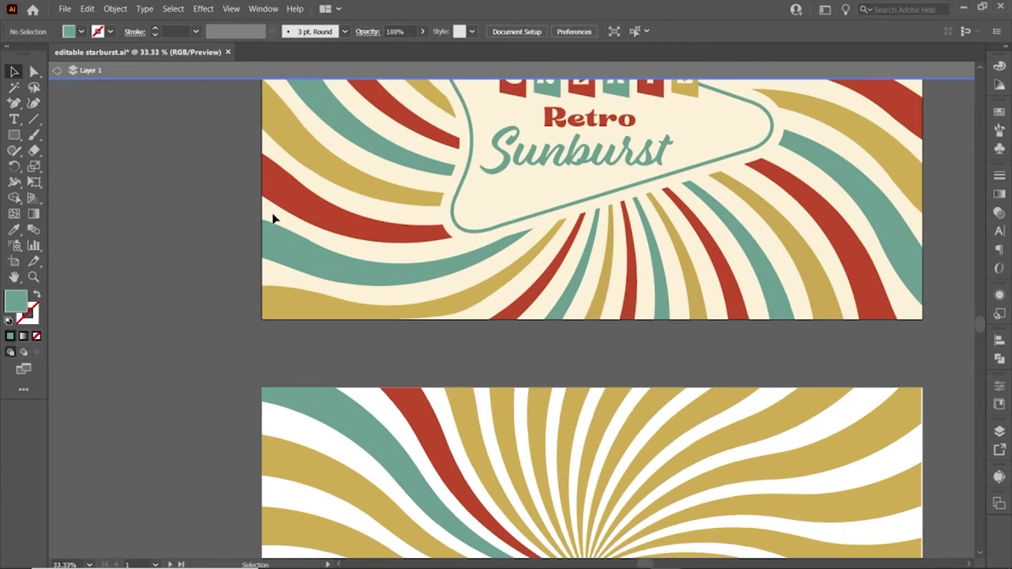
scroll(279, 265, "down", 1)
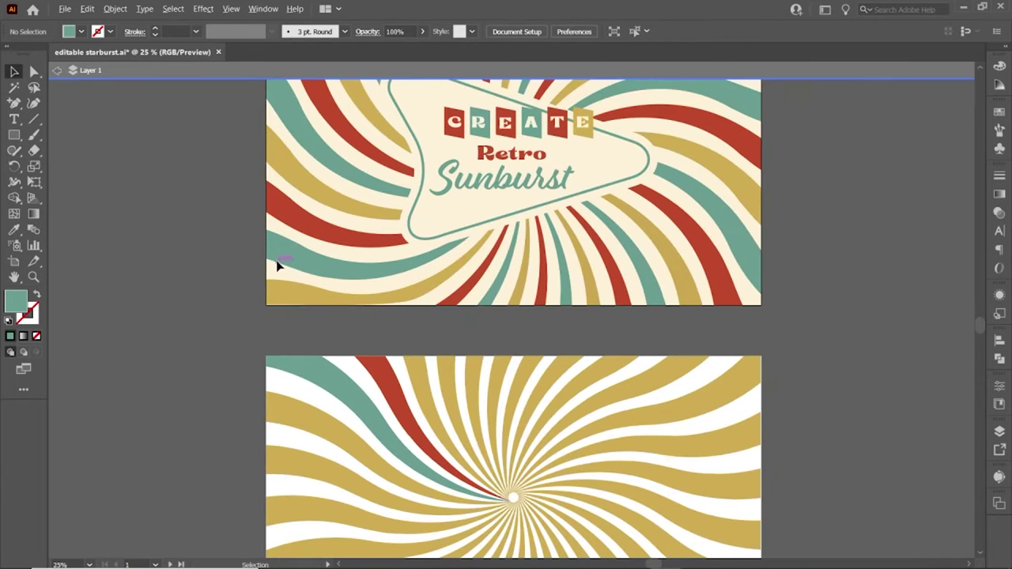
left_click(56, 70)
scroll(133, 253, "down", 5)
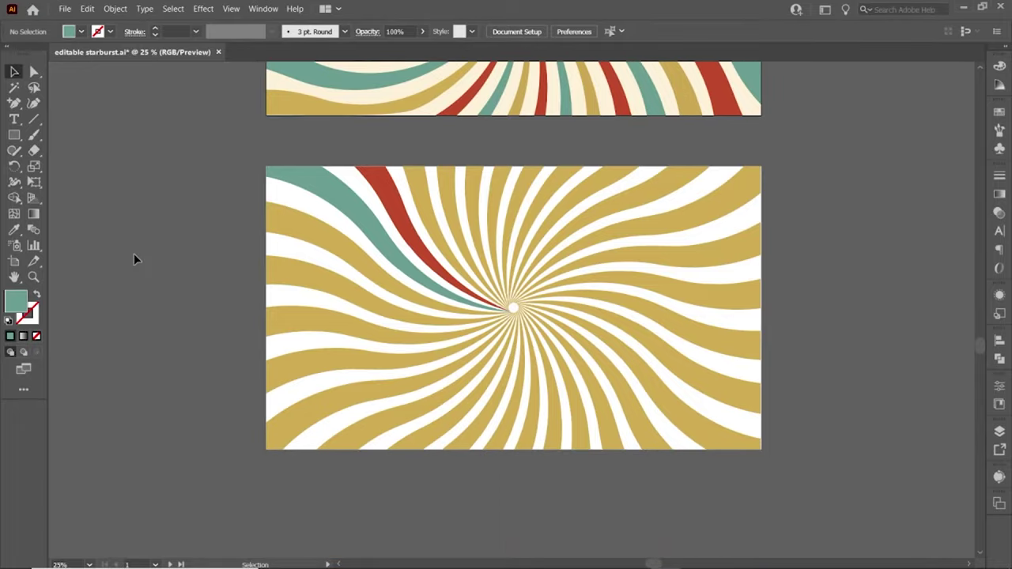
left_click(298, 206)
- Draw a rectangle over the lower artboard, fill it with the sample's cream, and send it to back
left_click(14, 135)
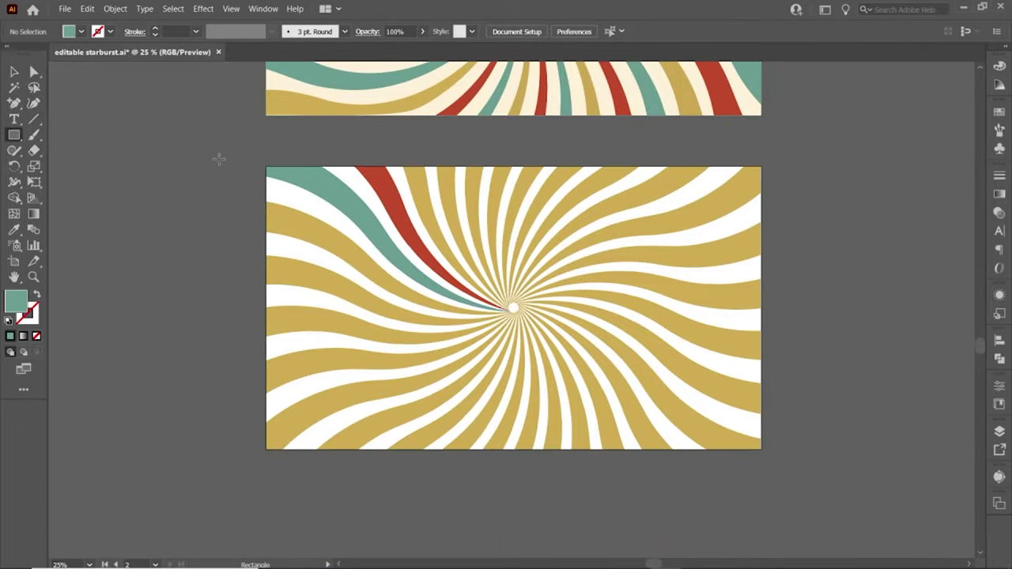
left_click_drag(267, 164, 761, 448)
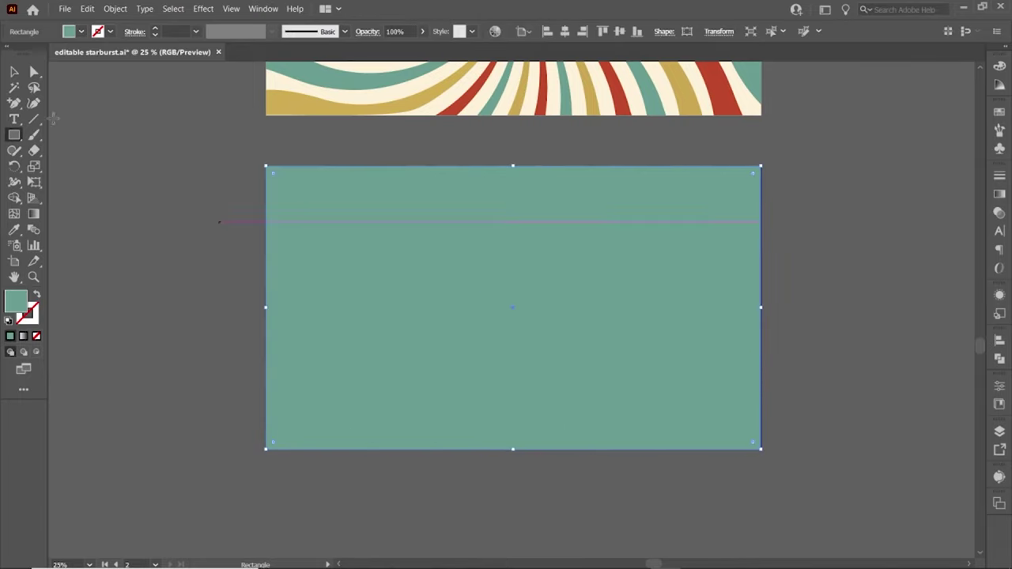
left_click(14, 71)
scroll(332, 280, "up", 2)
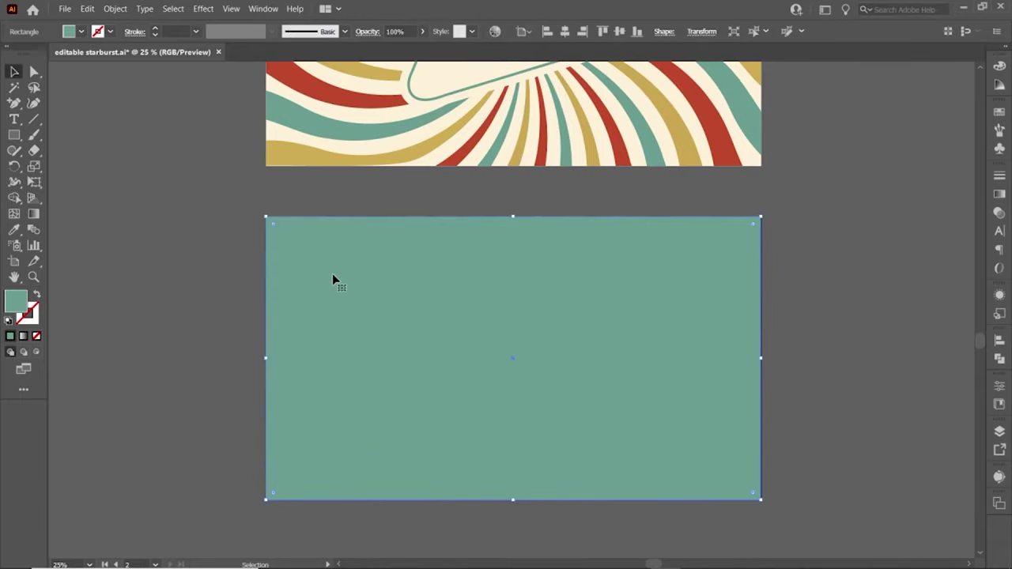
key("i")
left_click(275, 129)
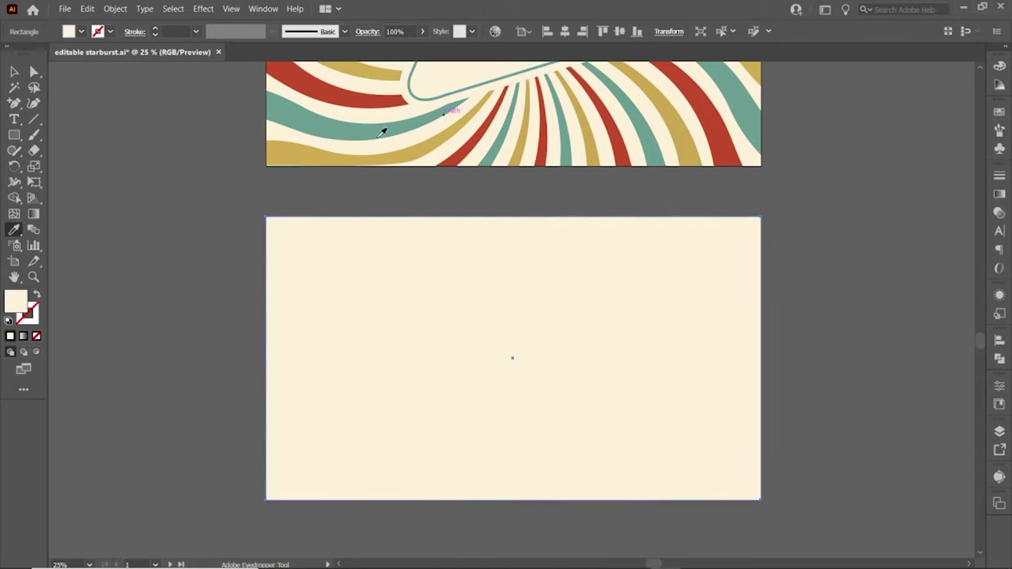
right_click(353, 314)
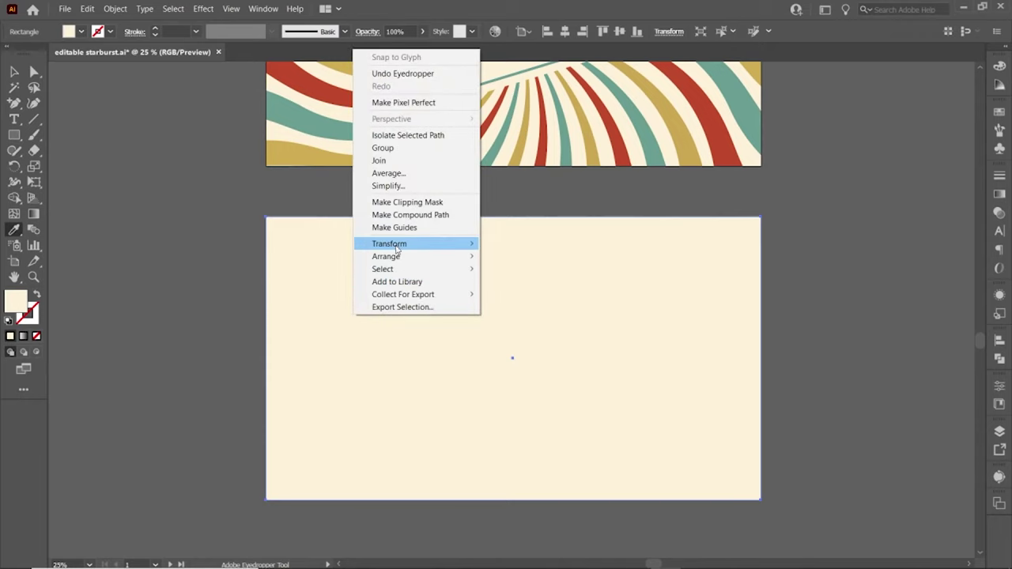
mouse_move(397, 258)
left_click(528, 293)
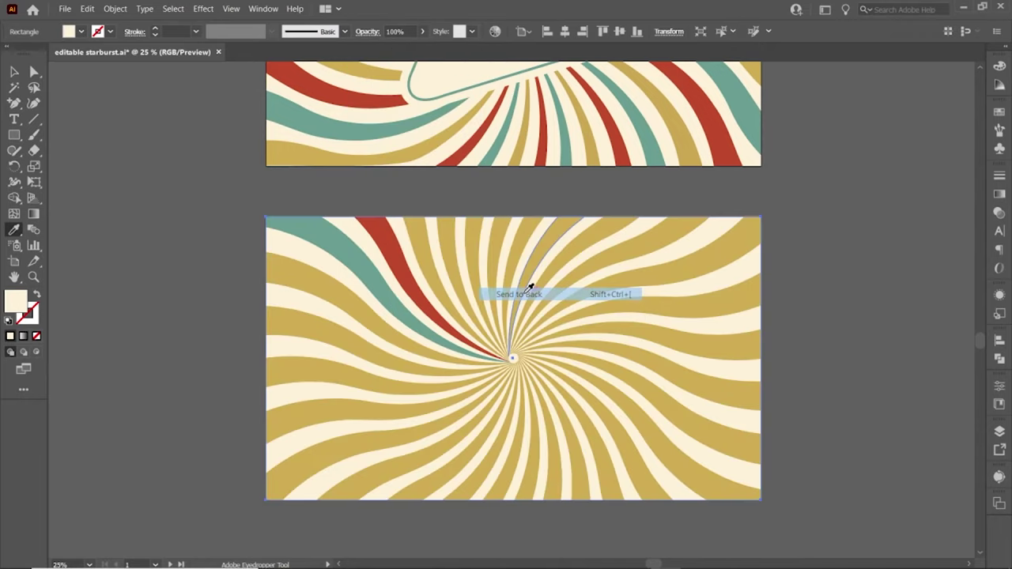
- Clear the selection and recolor a gold ray near the top teal from the sample
key("v")
key("ctrl+shift+a")
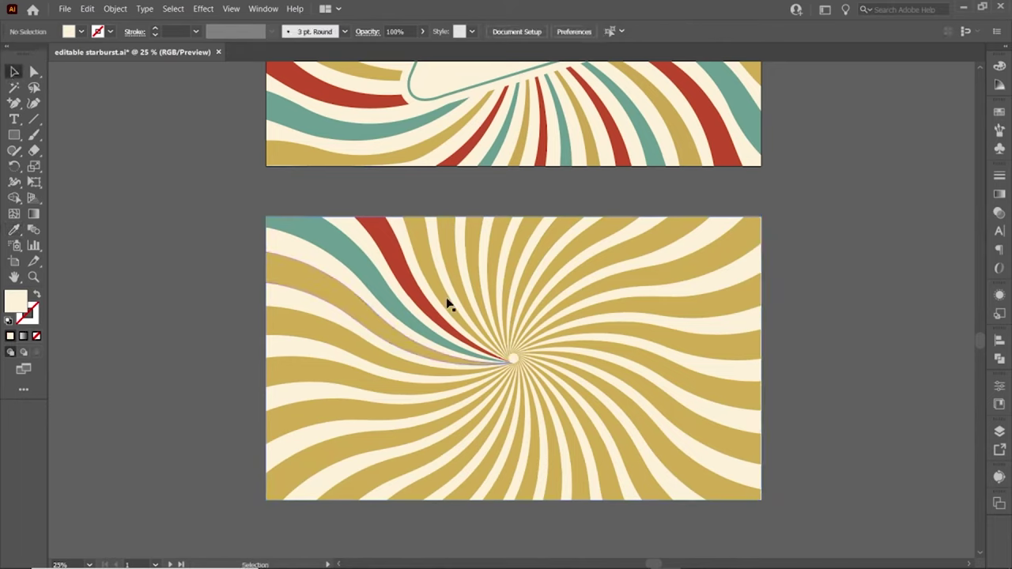
left_click(40, 69)
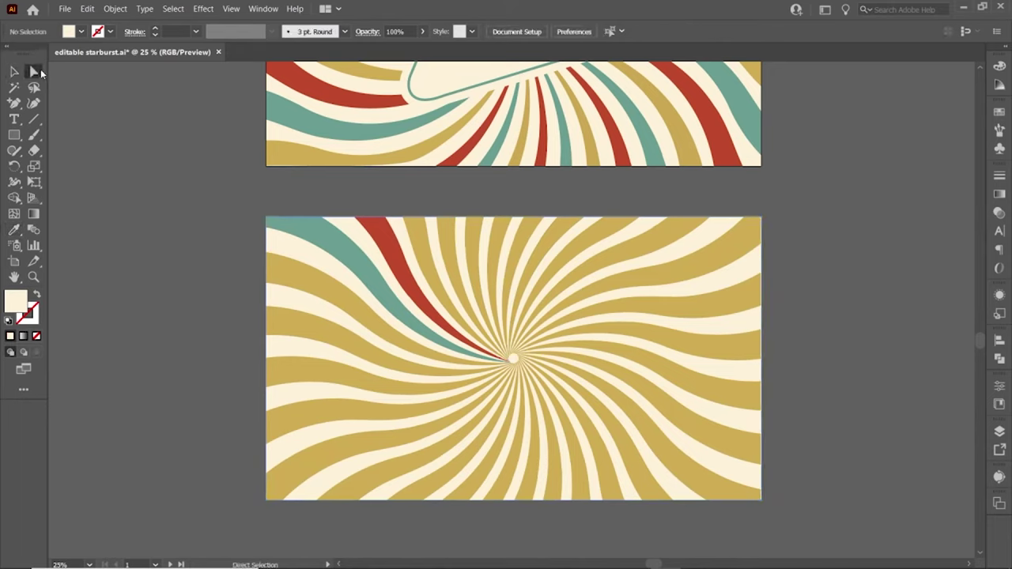
left_click(455, 269)
key("i")
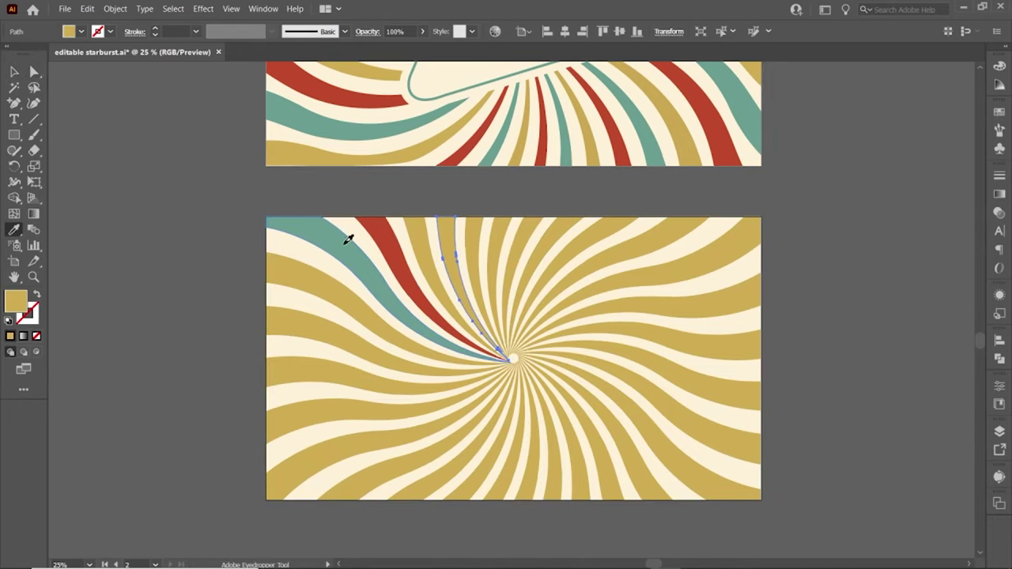
left_click(348, 239)
- Recolor the gold ray beside the new teal one red from the sample
left_click(34, 71)
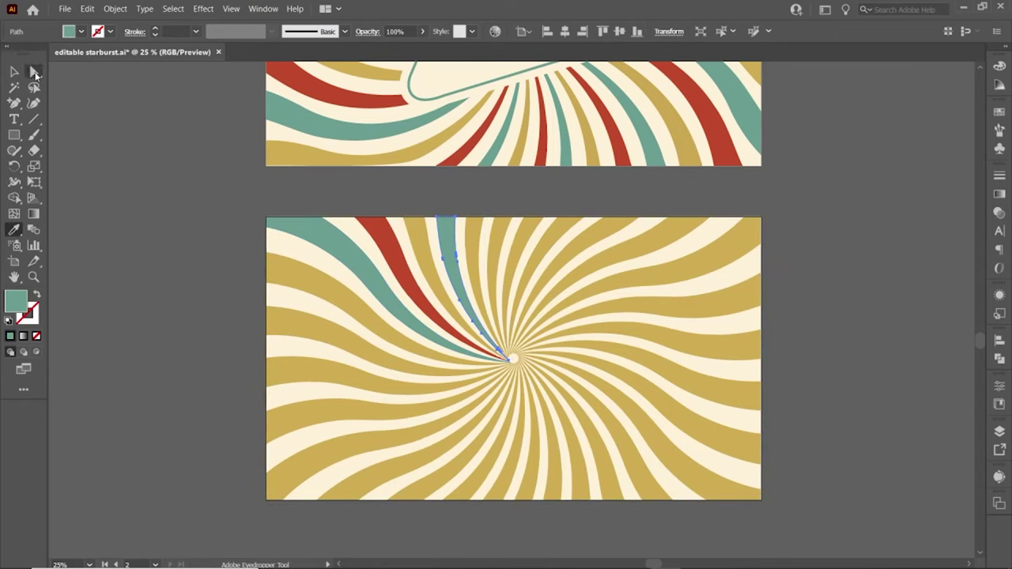
left_click(478, 244)
left_click(384, 227)
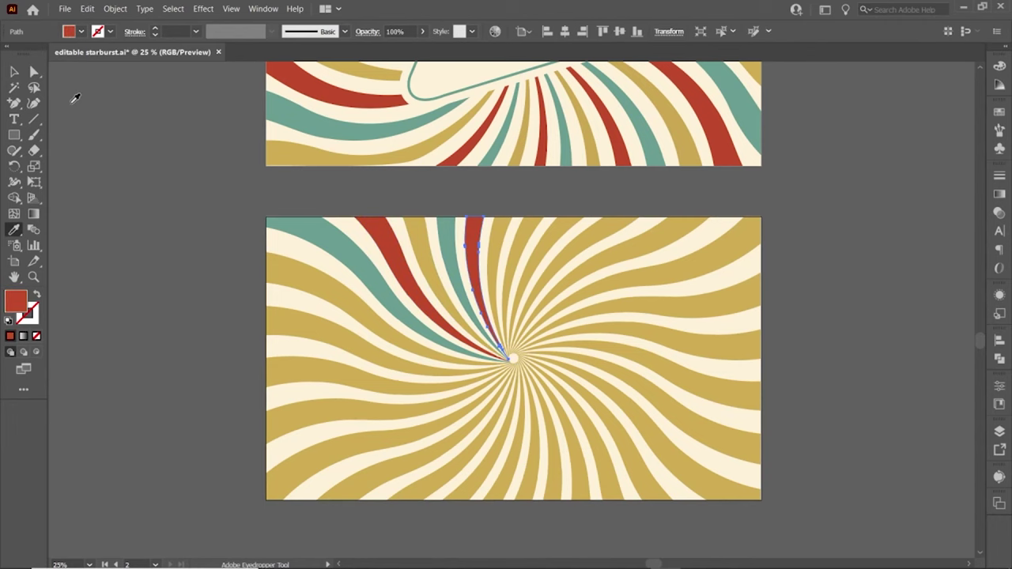
left_click(36, 72)
left_click(174, 280)
scroll(248, 213, "down", 1)
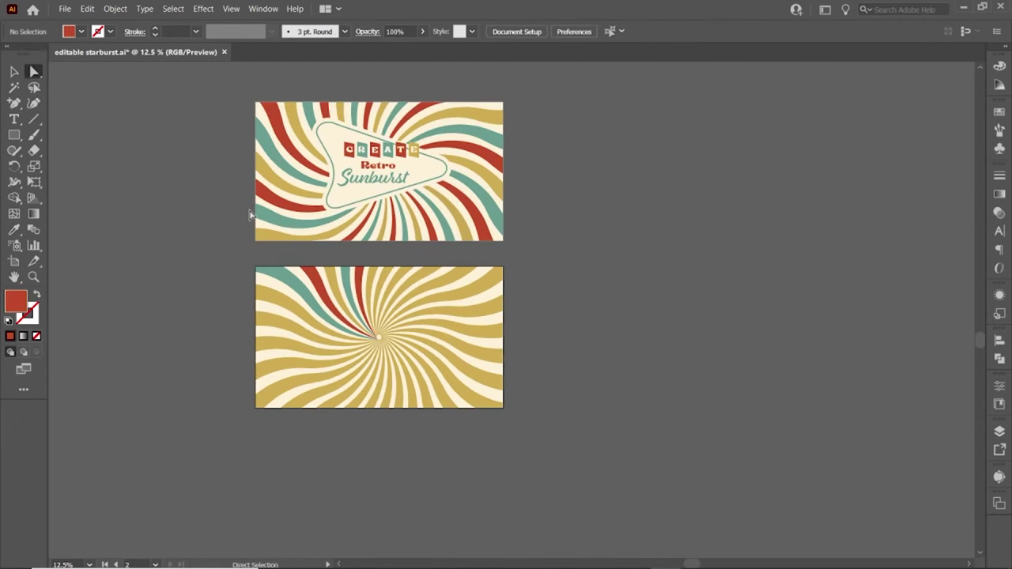
scroll(293, 219, "up", 1)
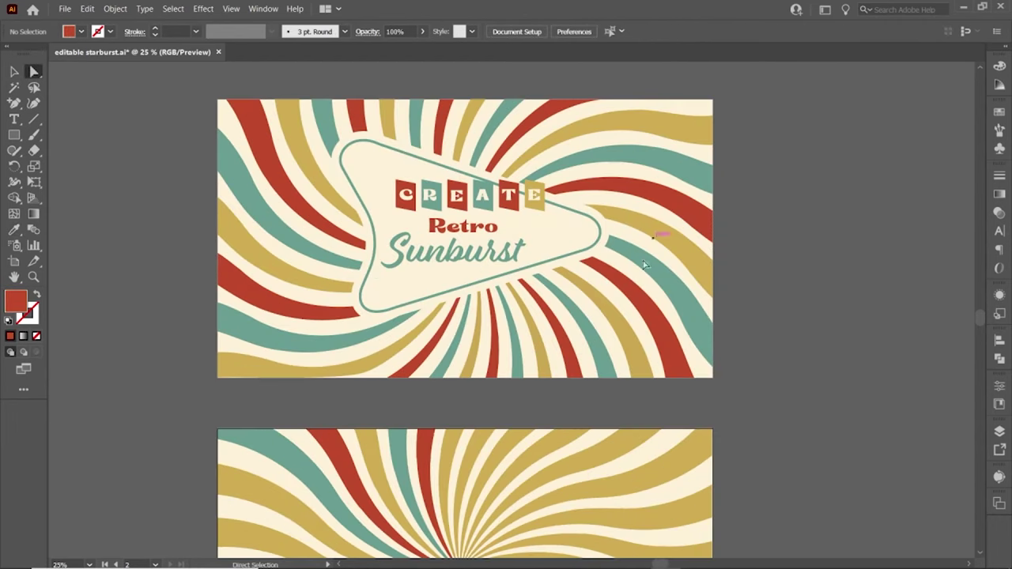
scroll(174, 263, "down", 1)
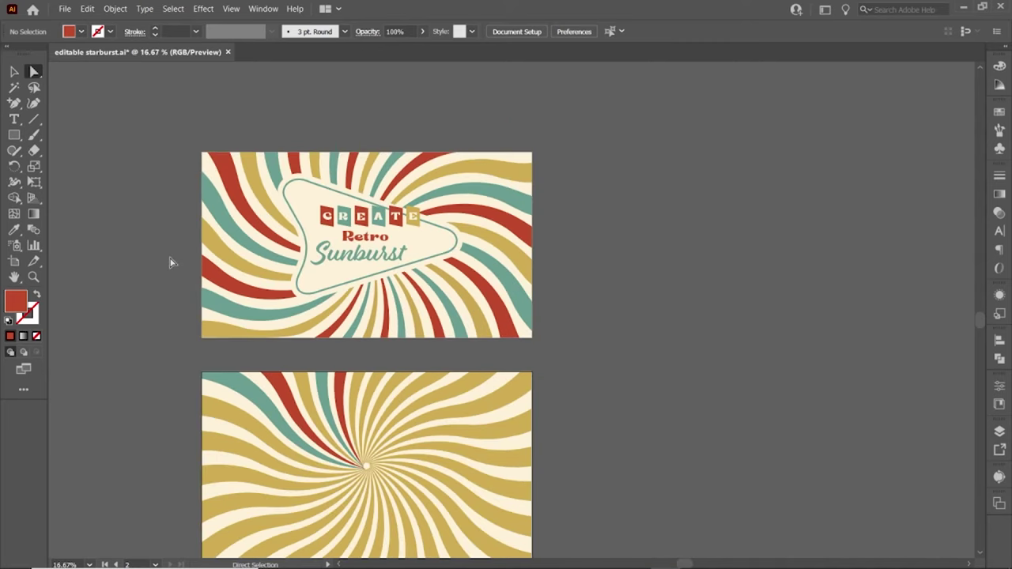